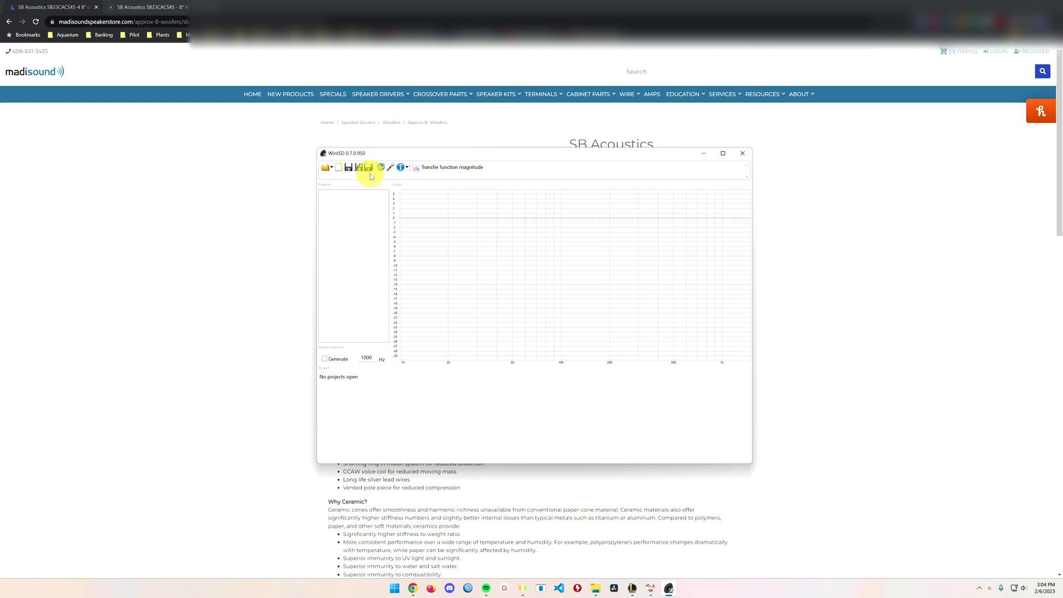
Start a new project and expand SB Acoustics in the driver list to reveal the SB23CACS45-4
click(338, 168)
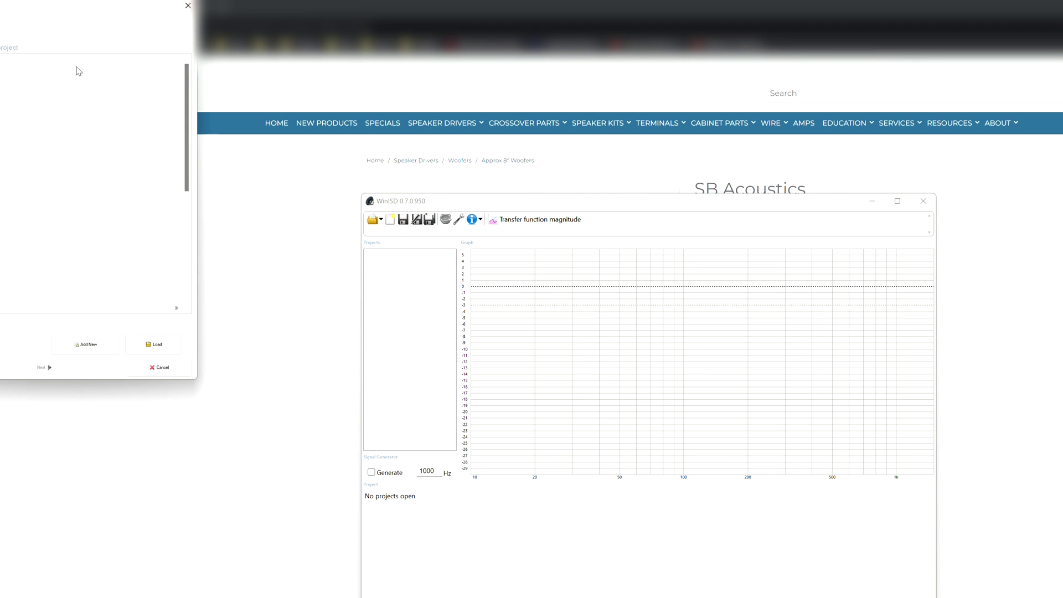
drag(36, 15, 596, 114)
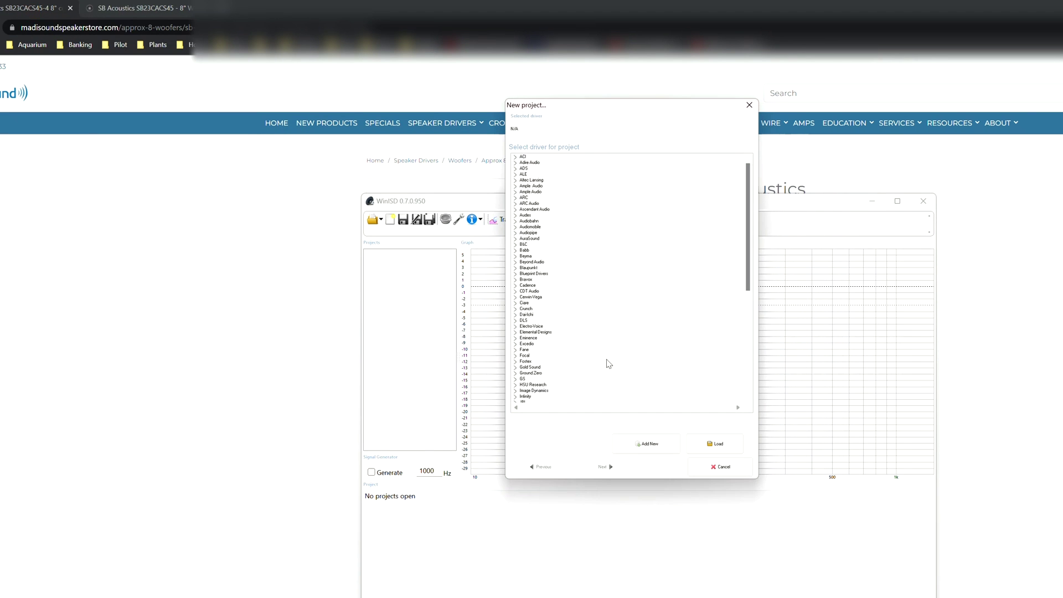
scroll(576, 358, down, 10)
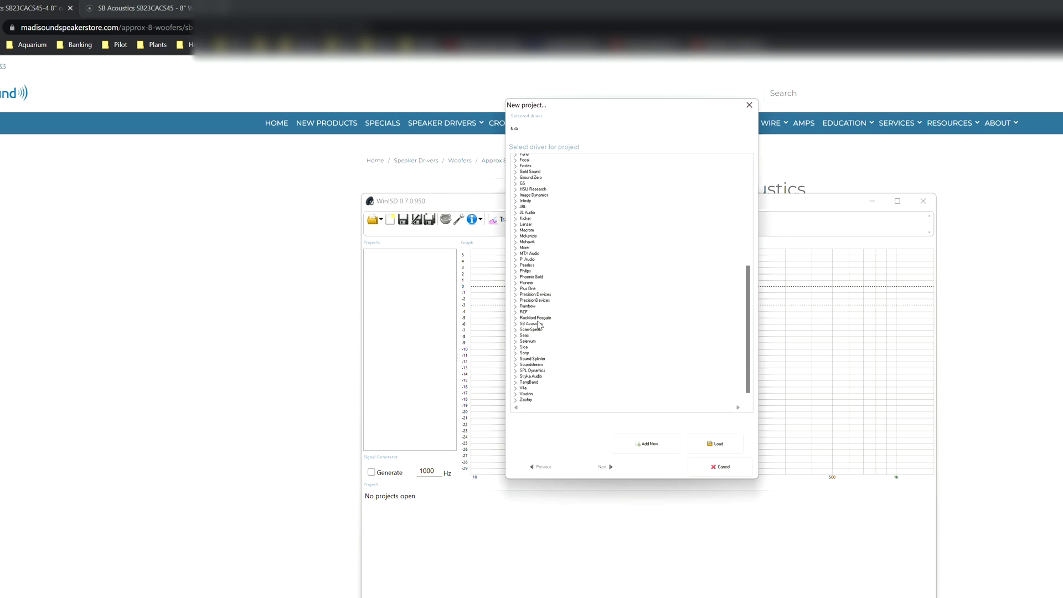
click(515, 323)
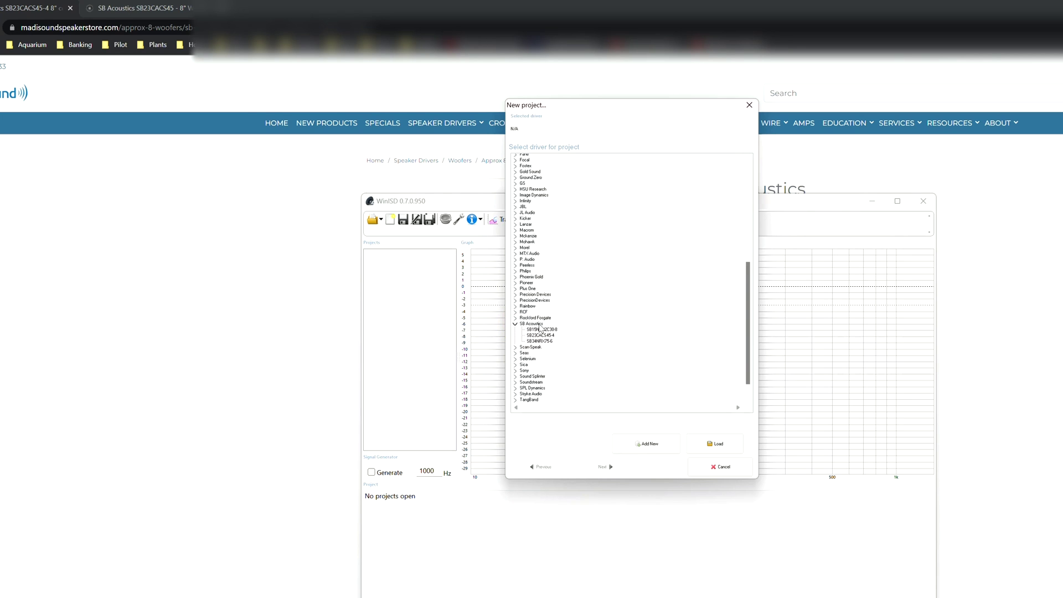
Open a blank driver editor with Add New, view its Parameters, then close it unsaved
click(664, 451)
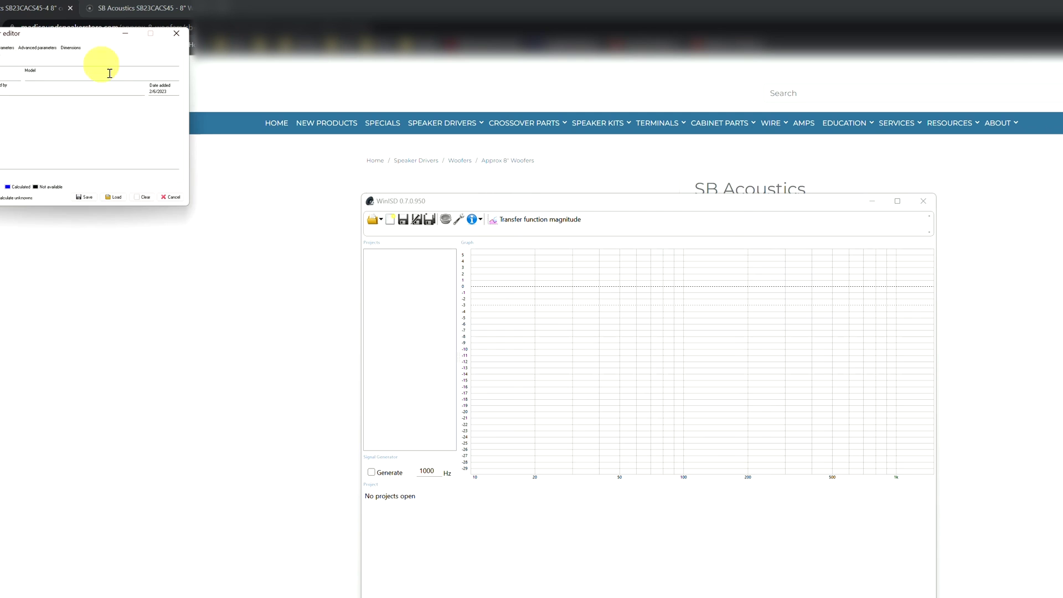
drag(80, 40, 381, 189)
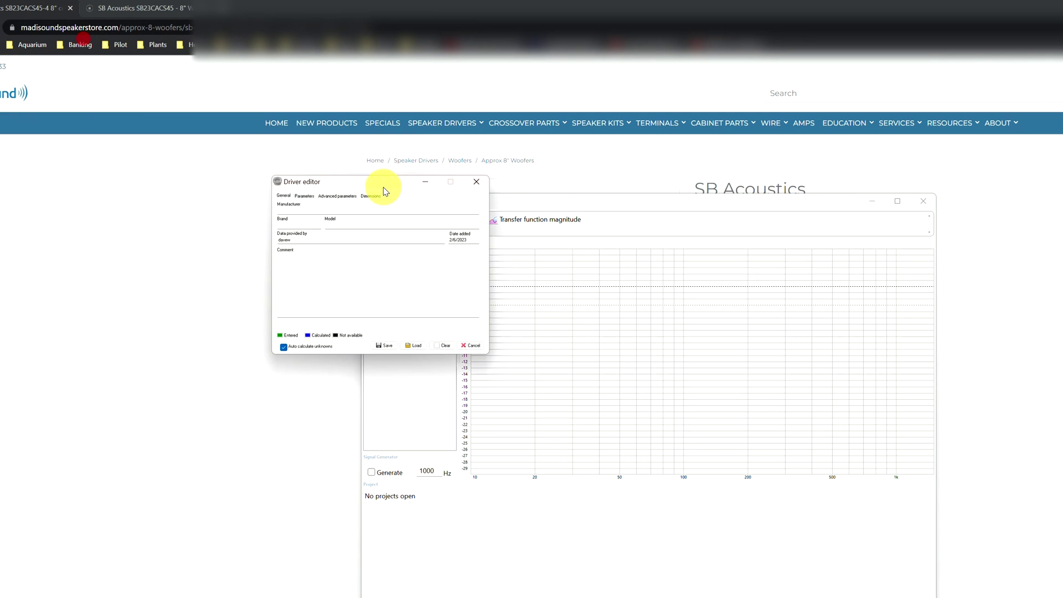
click(308, 197)
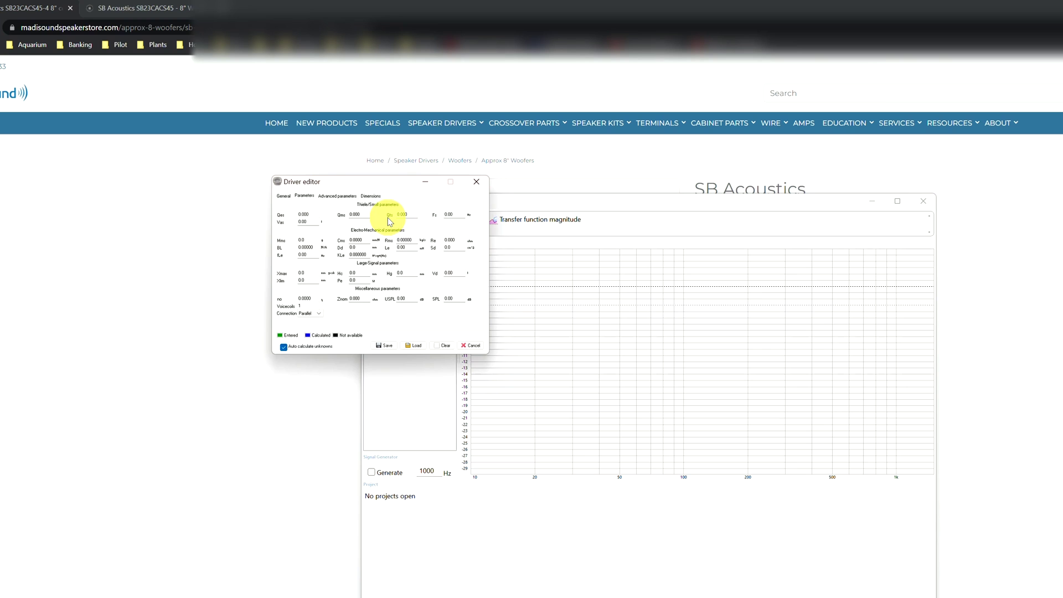
click(470, 185)
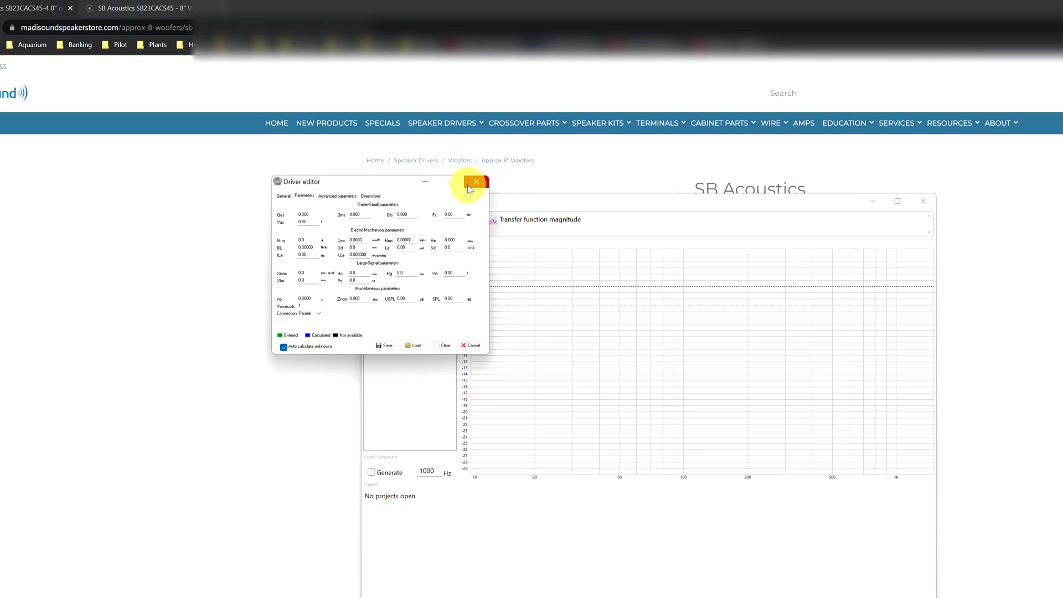
On the Loudspeaker Database page, go back to search and select the SB23CACS45 query text
click(165, 9)
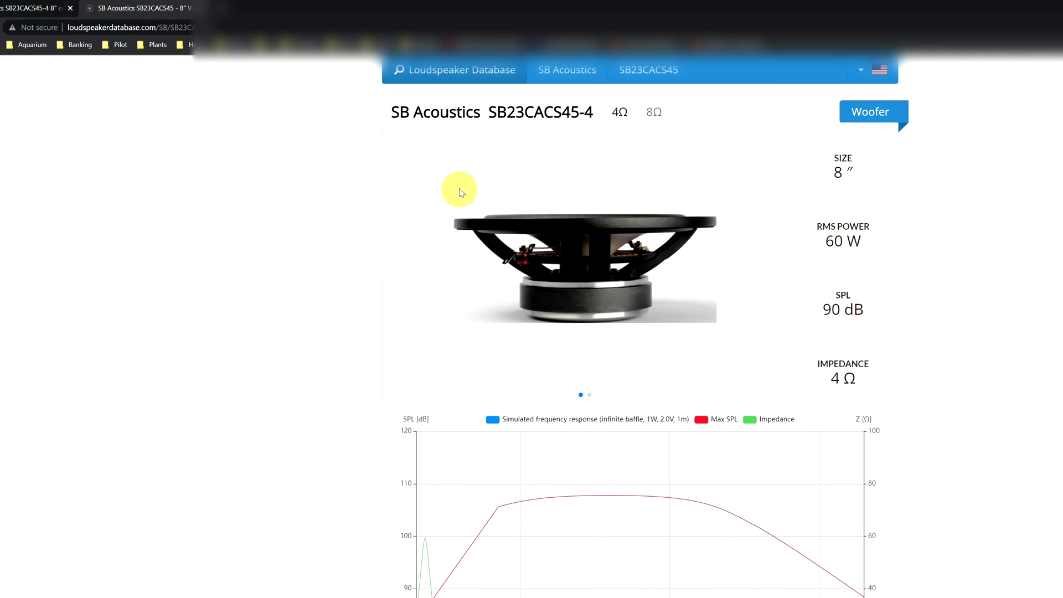
key(alt+Left)
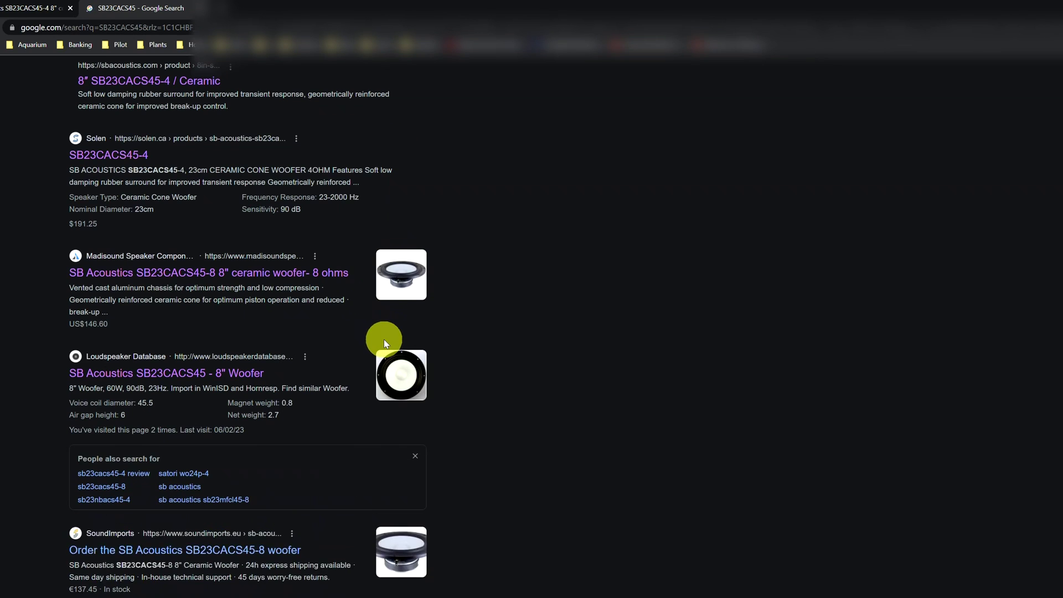
scroll(382, 339, up, 3)
click(71, 82)
double_click(70, 83)
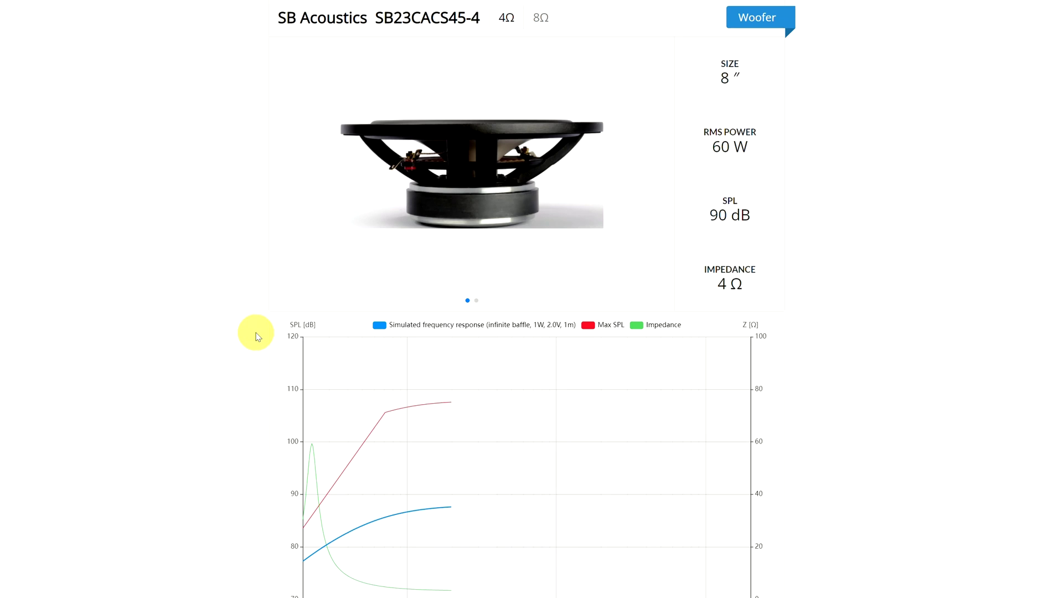
scroll(254, 332, down, 15)
Scroll the SB23CACS45-4 page to its import section and send it to WinISD
scroll(503, 220, up, 15)
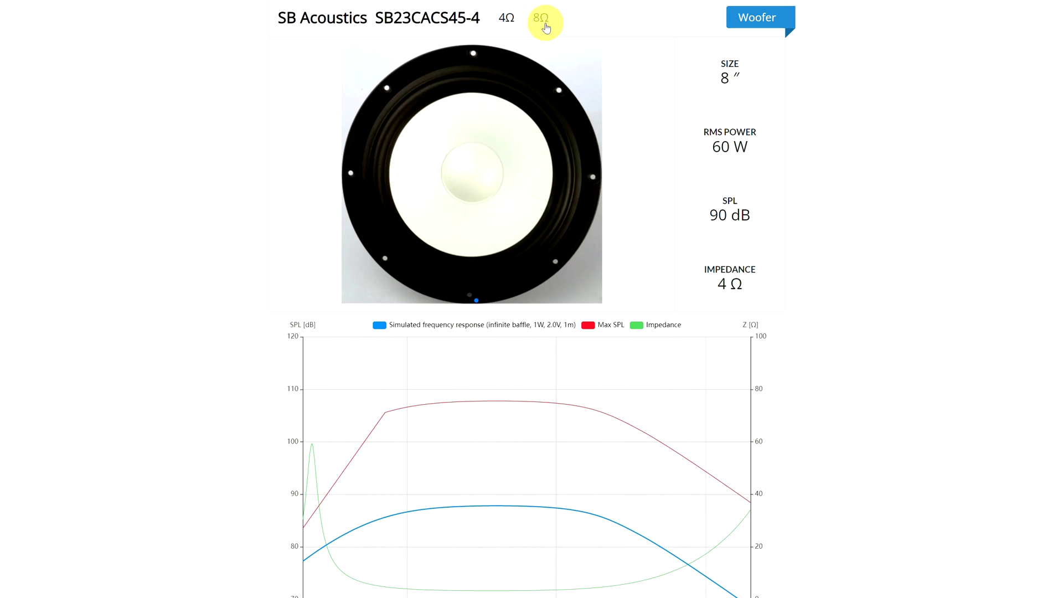
scroll(377, 254, down, 10)
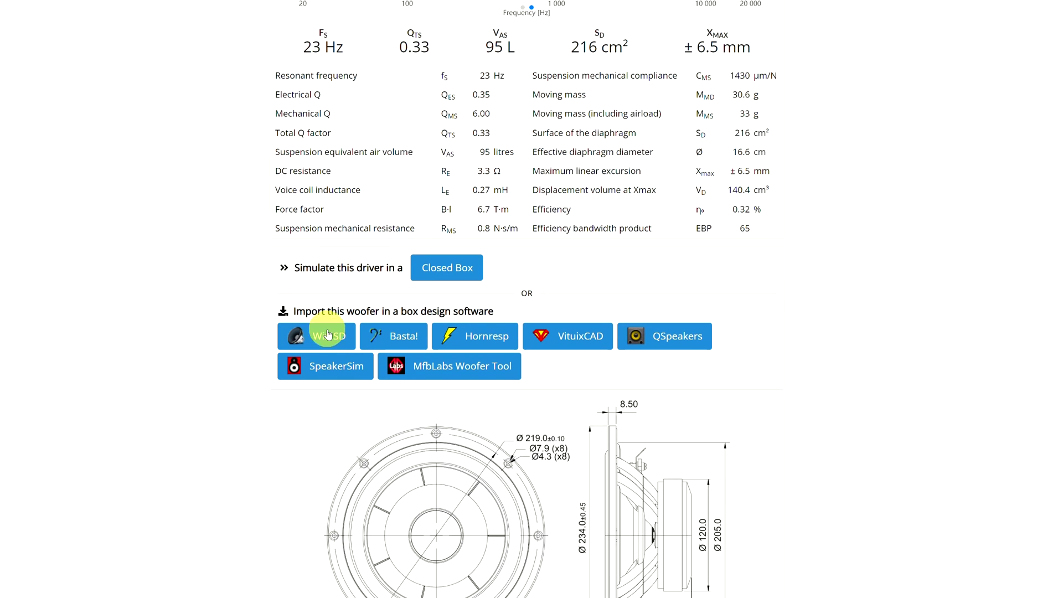
click(317, 339)
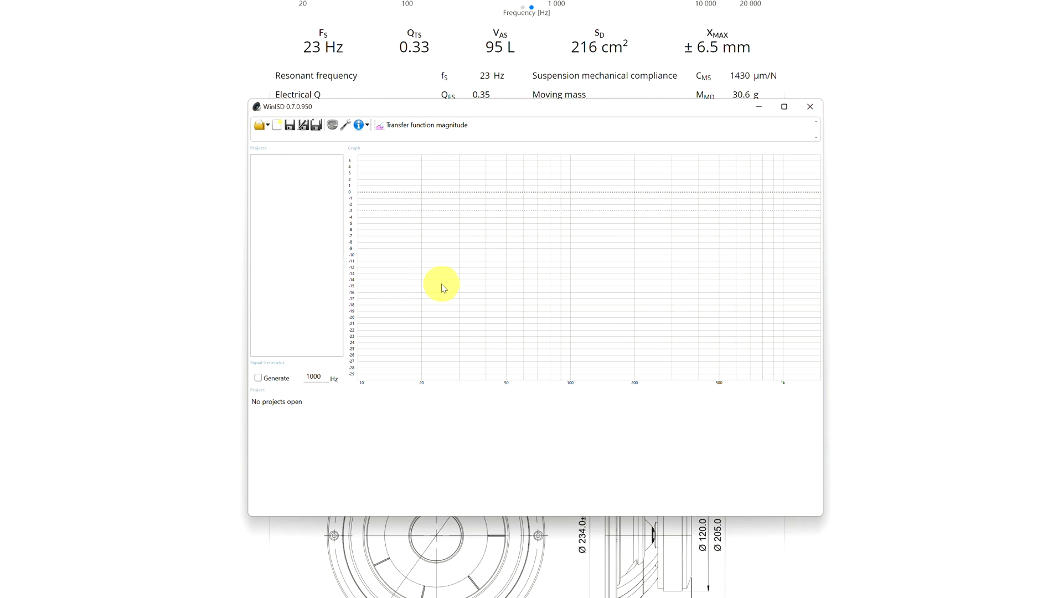
Start a new project using the SB Acoustics SB23CACS45-4 driver
click(274, 127)
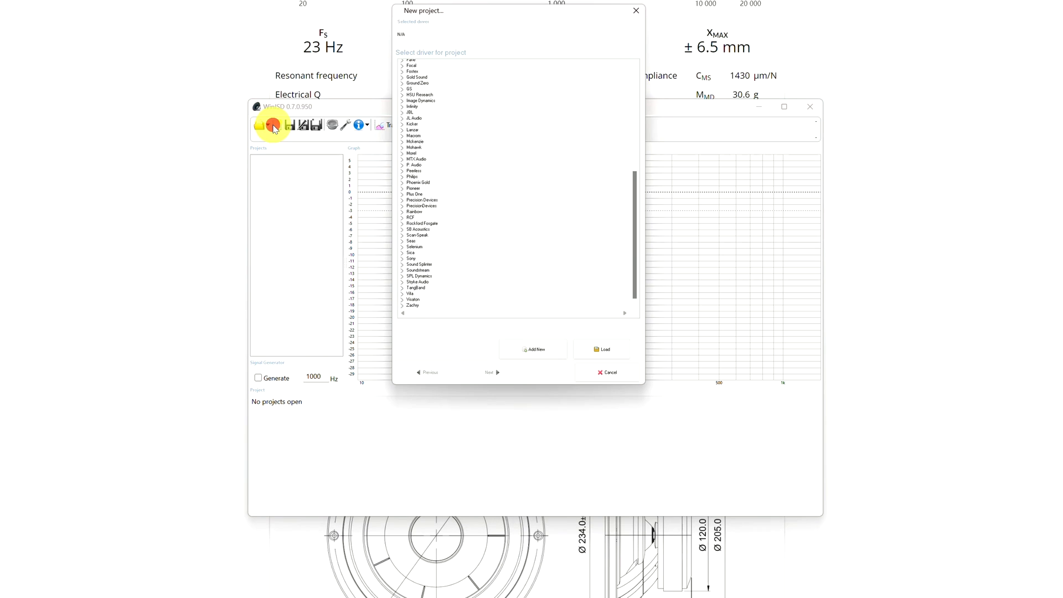
click(417, 229)
click(402, 229)
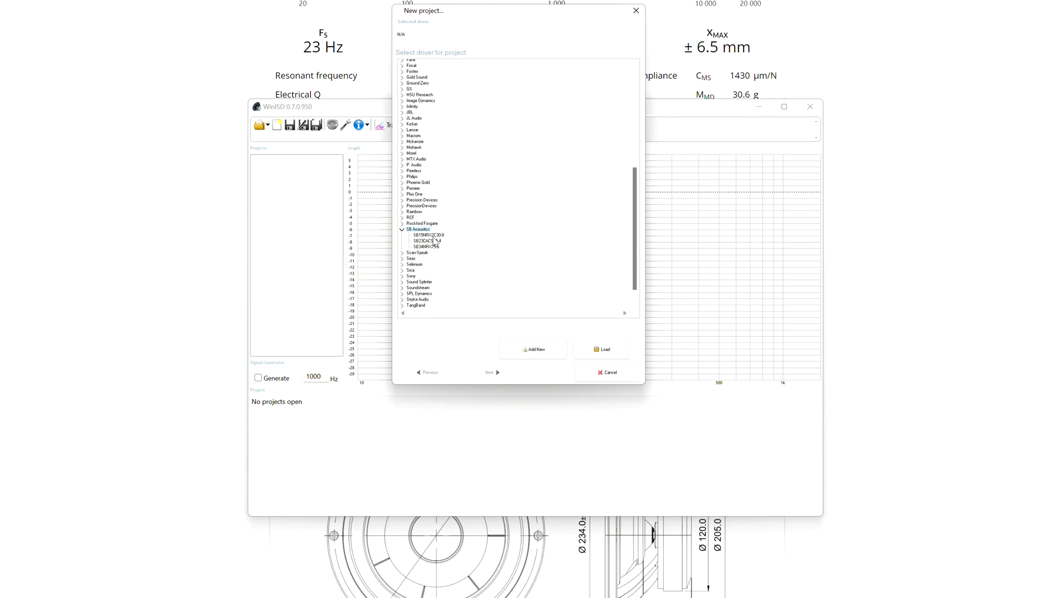
click(428, 241)
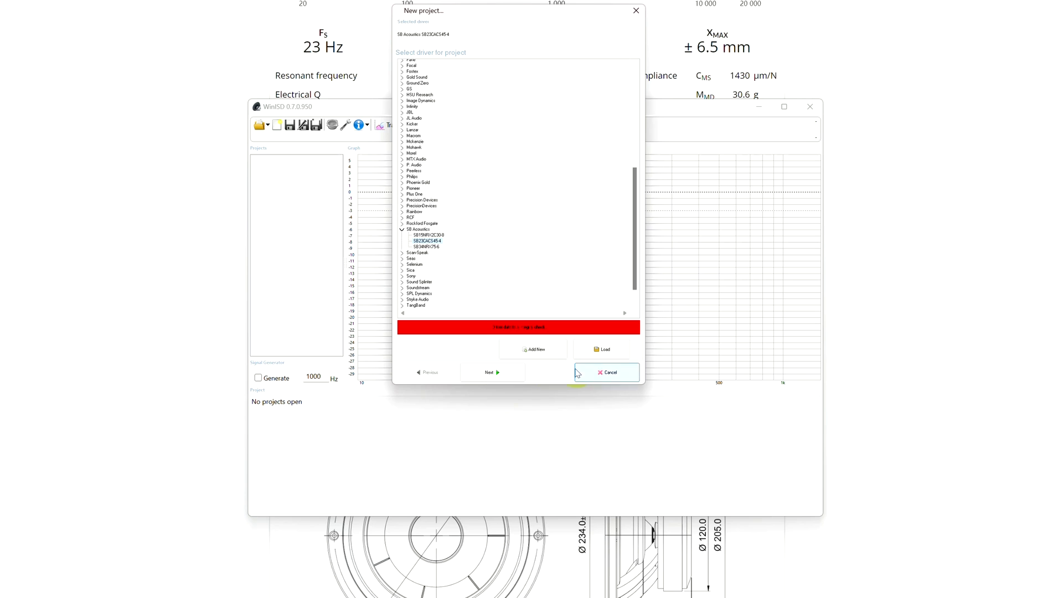
Accept one driver and keep Vented as the box design type
click(515, 374)
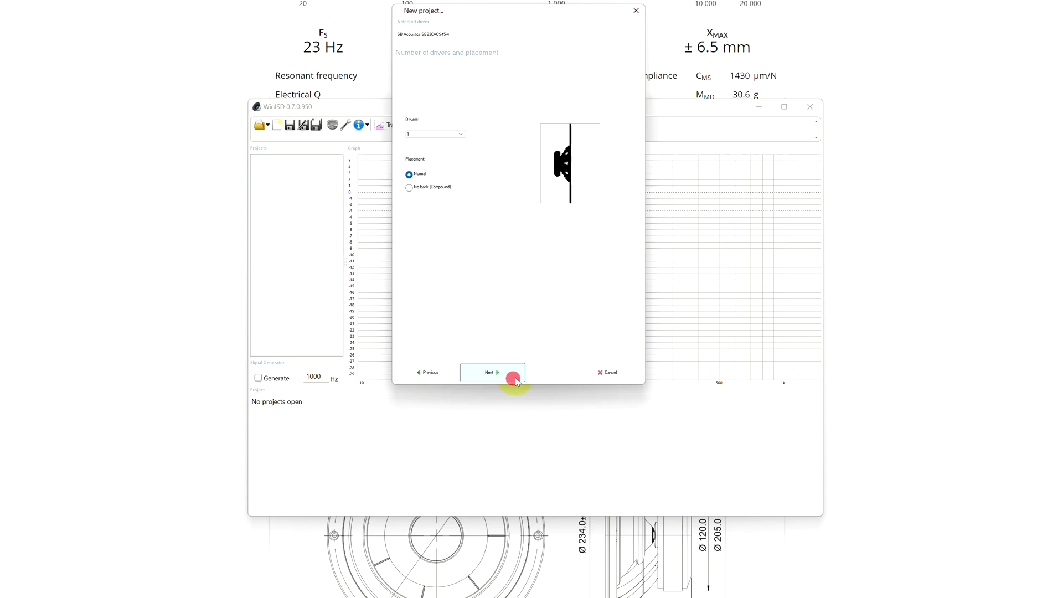
click(501, 372)
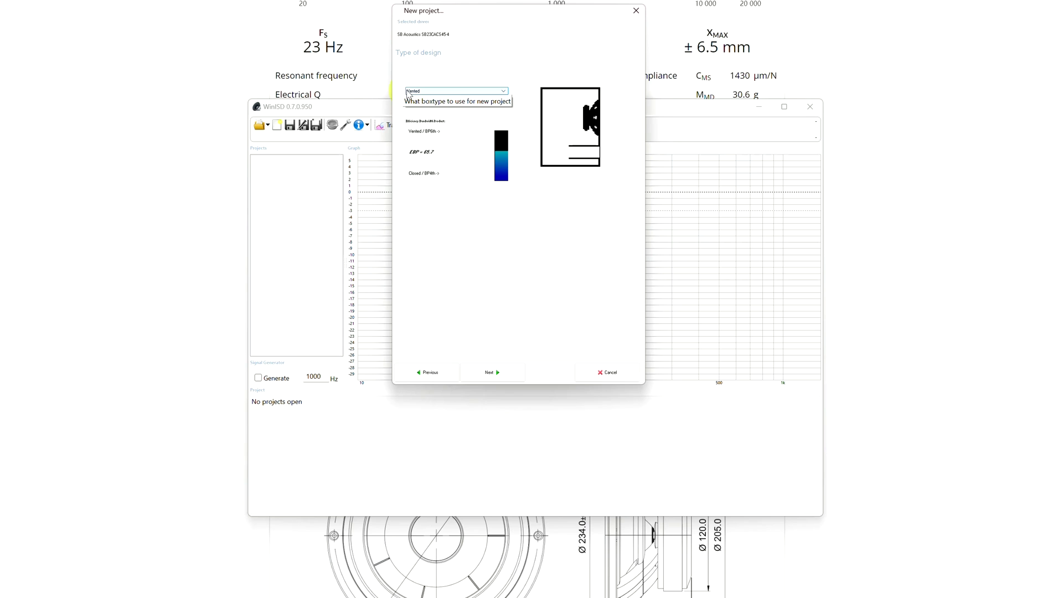
click(421, 91)
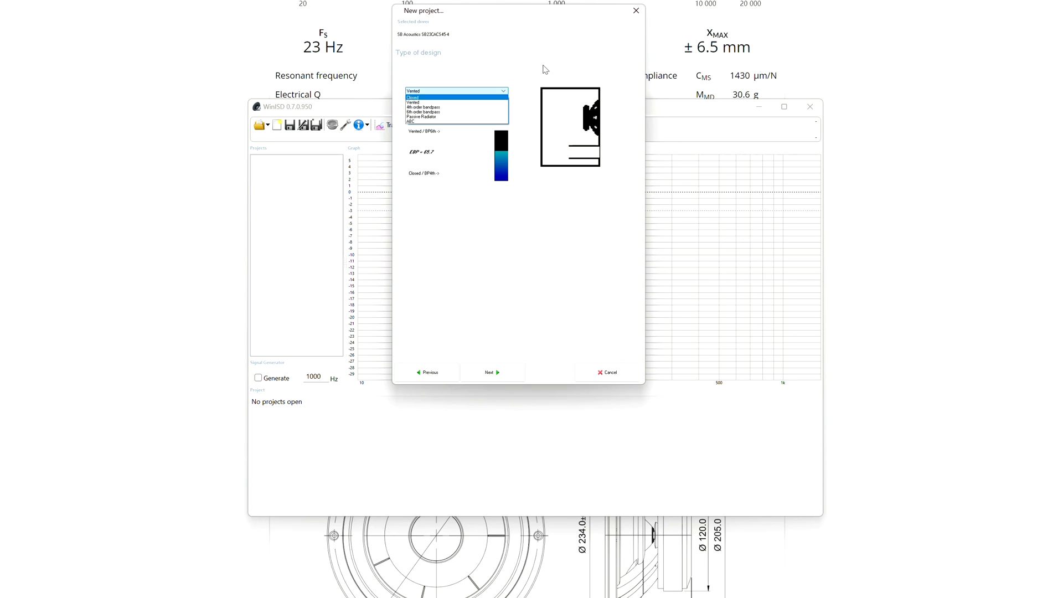
click(562, 239)
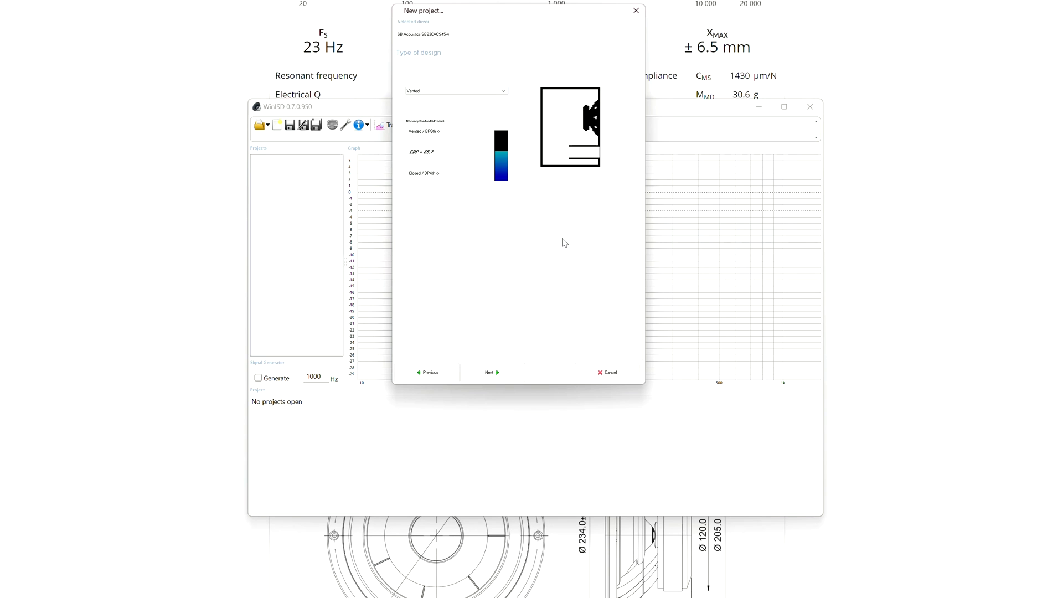
click(381, 136)
Choose the QB3 Quasi-butterworth alignment and create the project named 'Test'
click(519, 373)
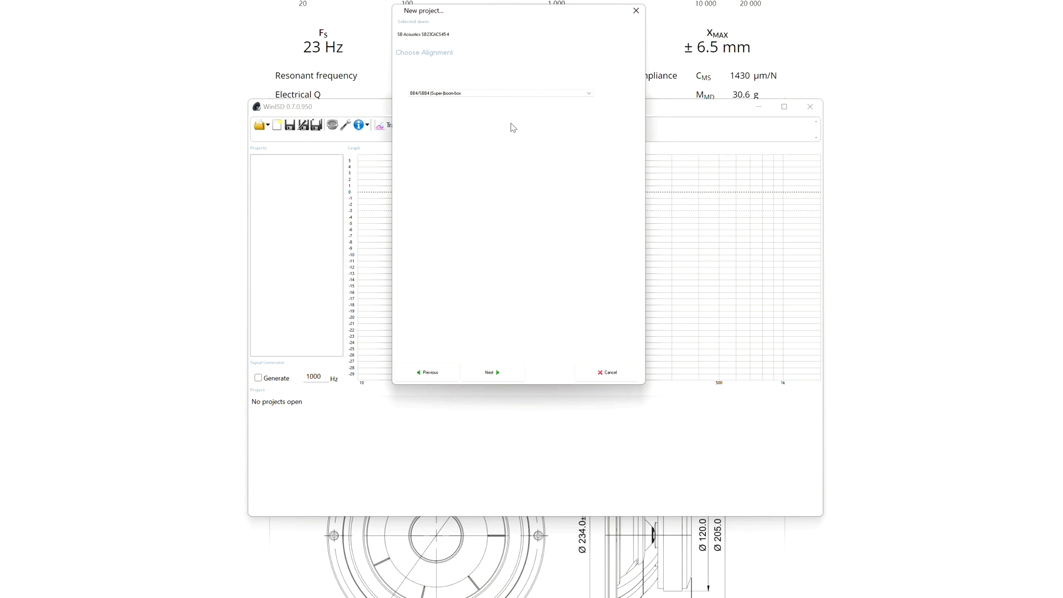
click(491, 94)
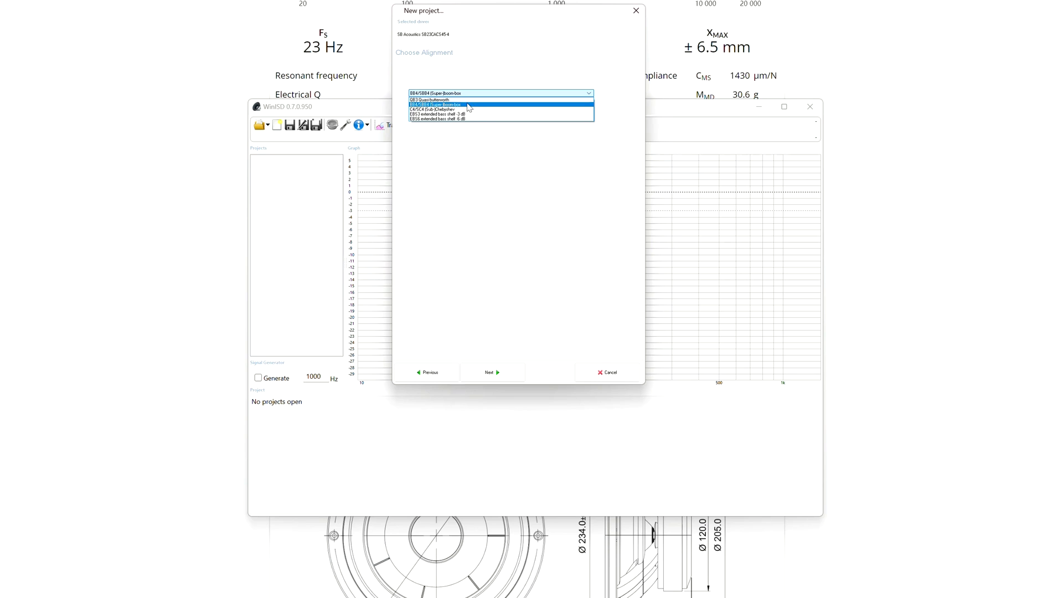
click(464, 100)
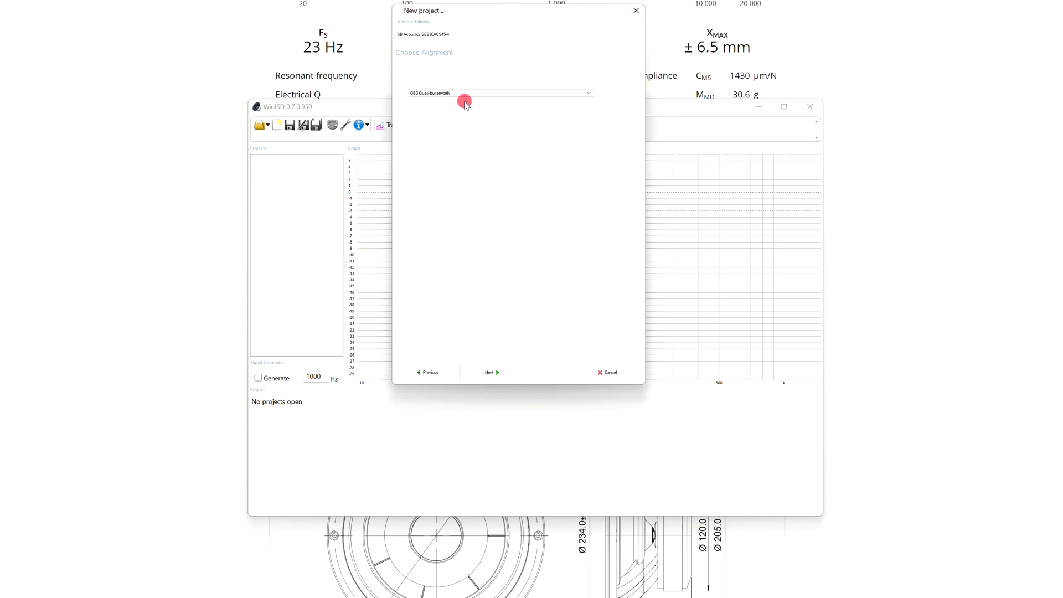
click(500, 375)
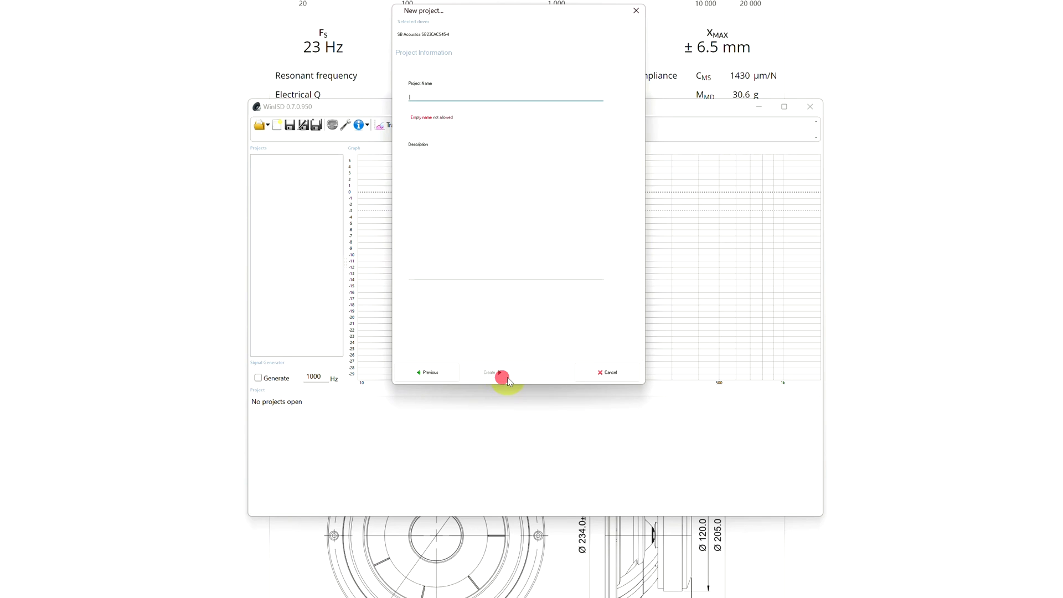
text(Test)
click(492, 372)
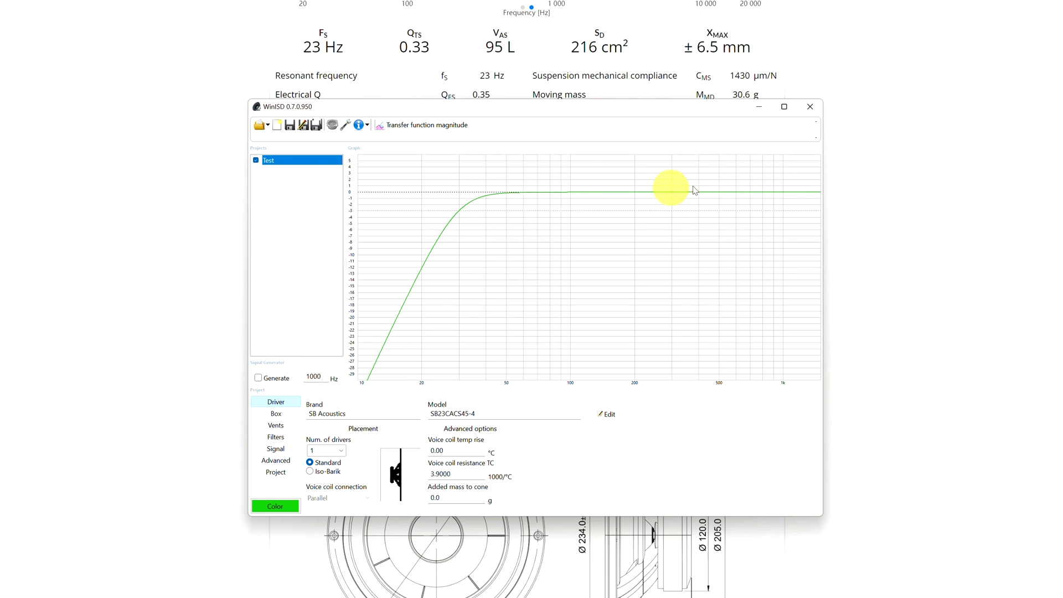
Show the Test box settings (1.713 ft^3, 26.93 Hz) and select part of the tuning value
click(290, 414)
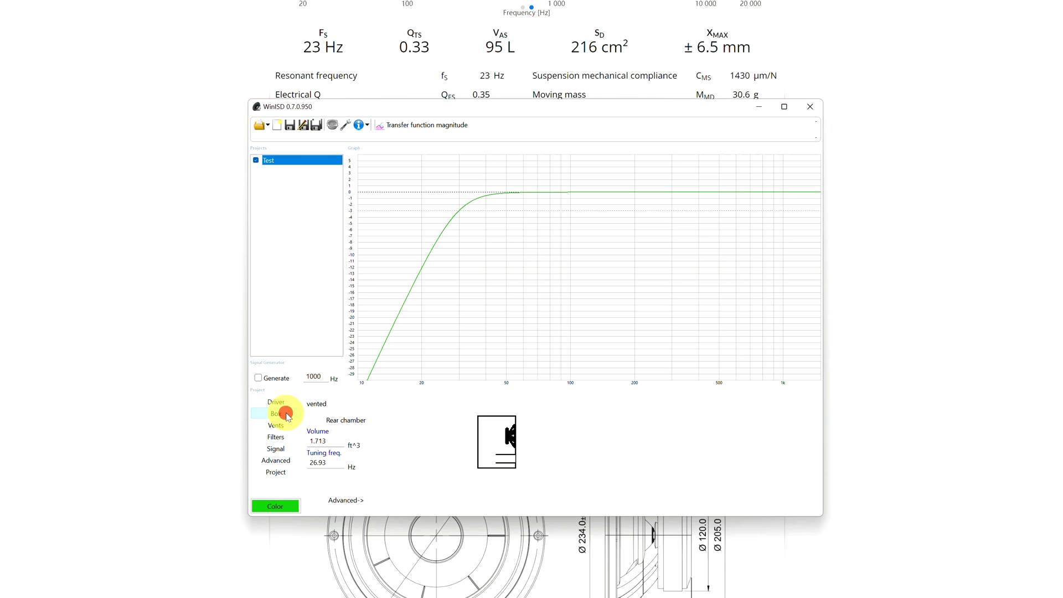
drag(313, 463, 333, 462)
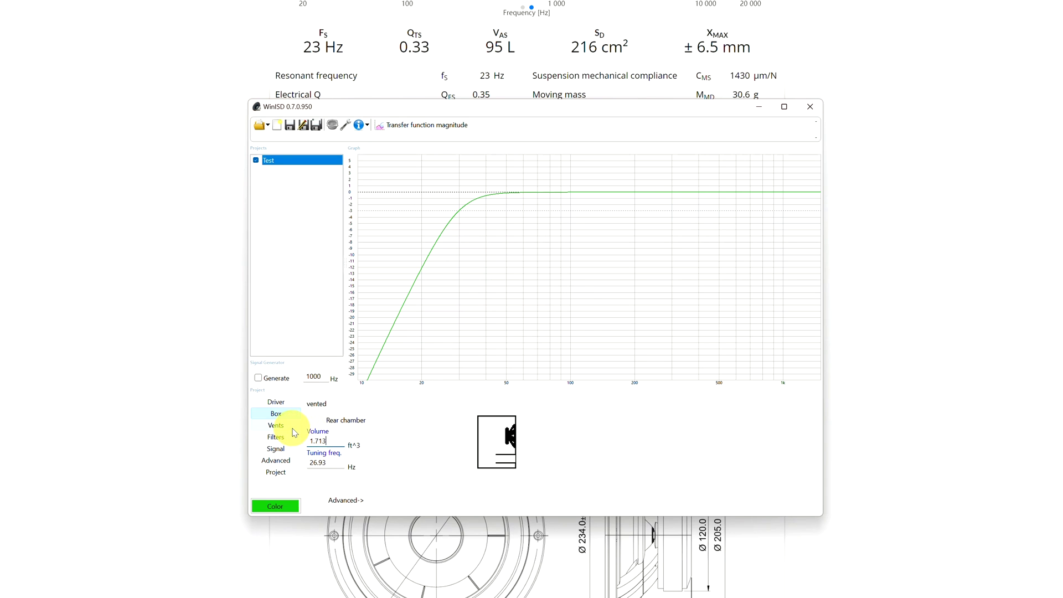
Plot the Rear port - Air velocity graph
click(276, 425)
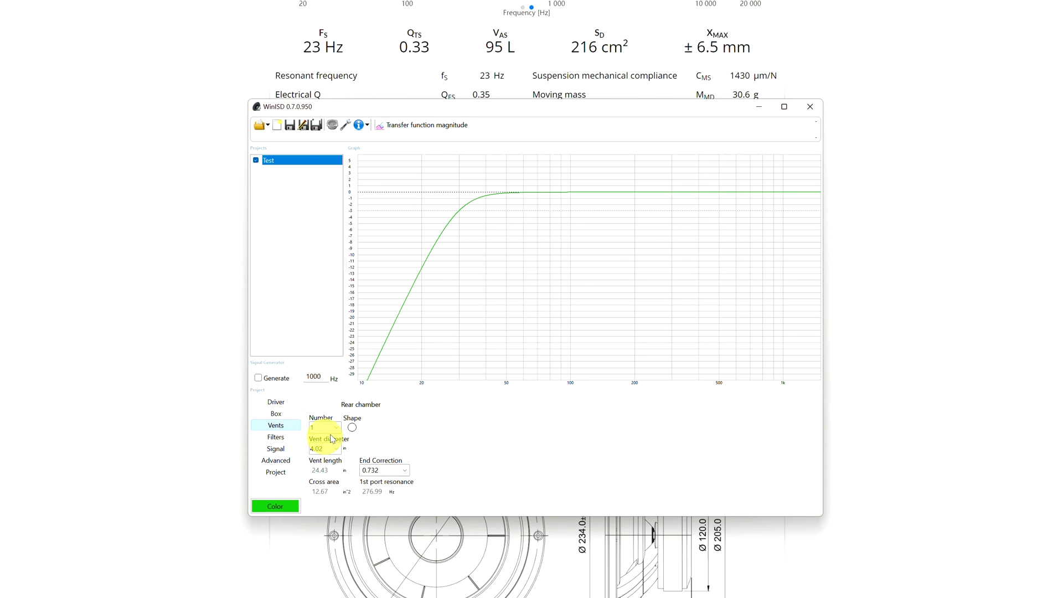
click(396, 125)
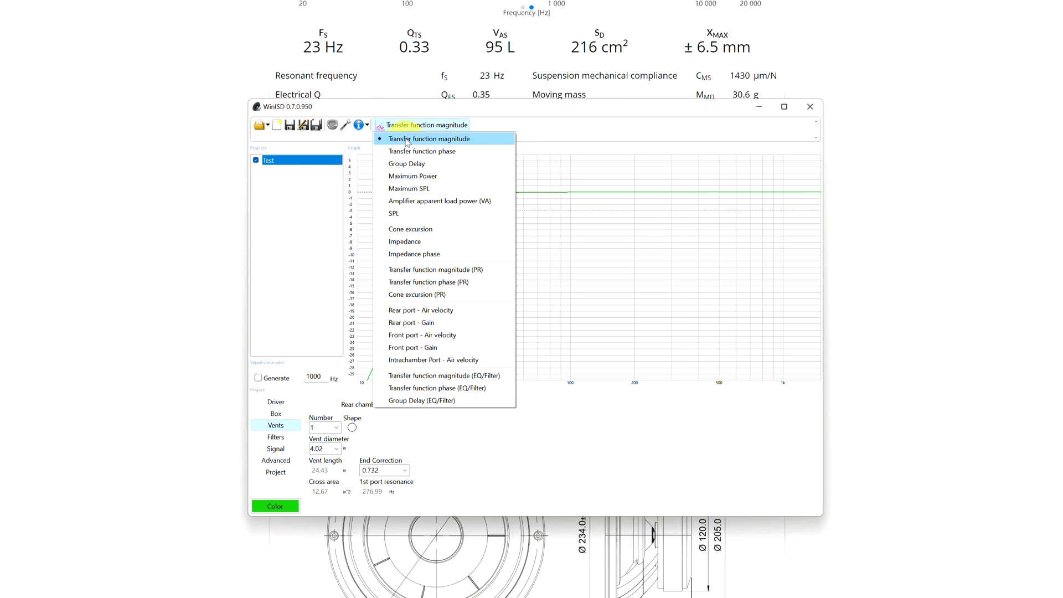
click(441, 312)
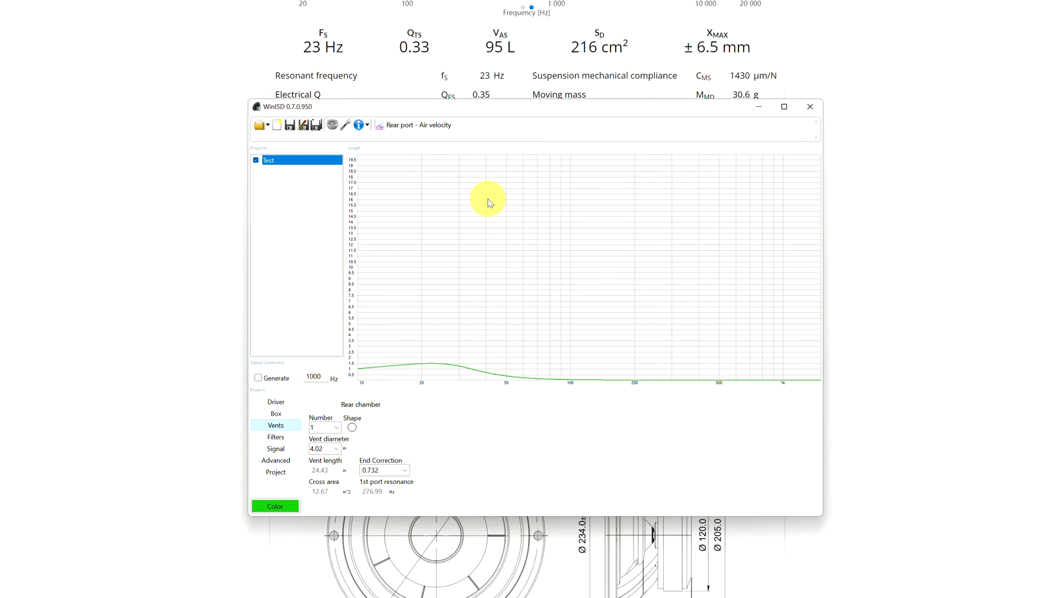
Set the round vent diameter to .5
click(338, 451)
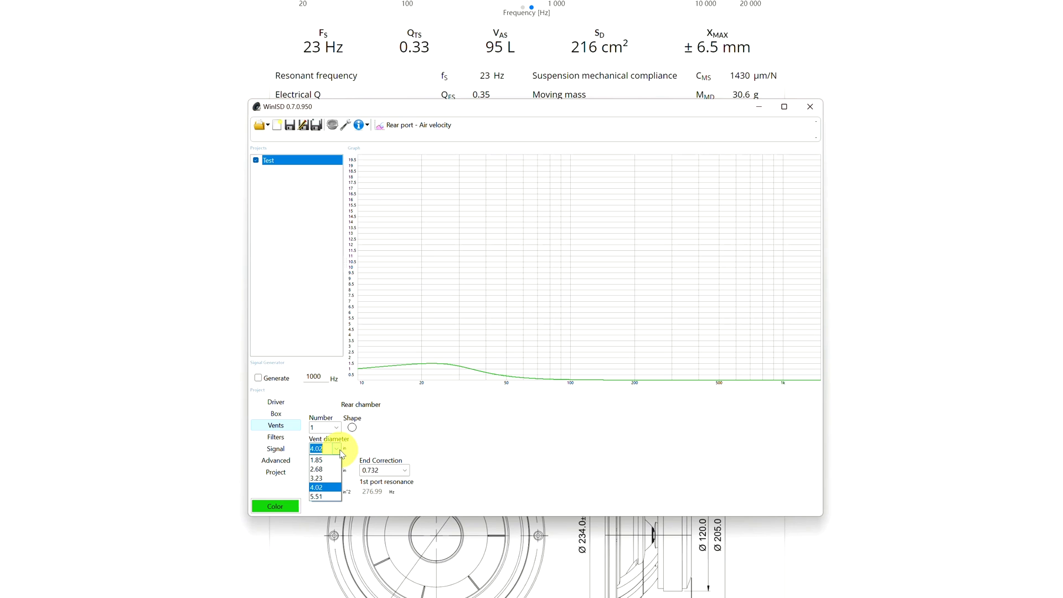
click(318, 460)
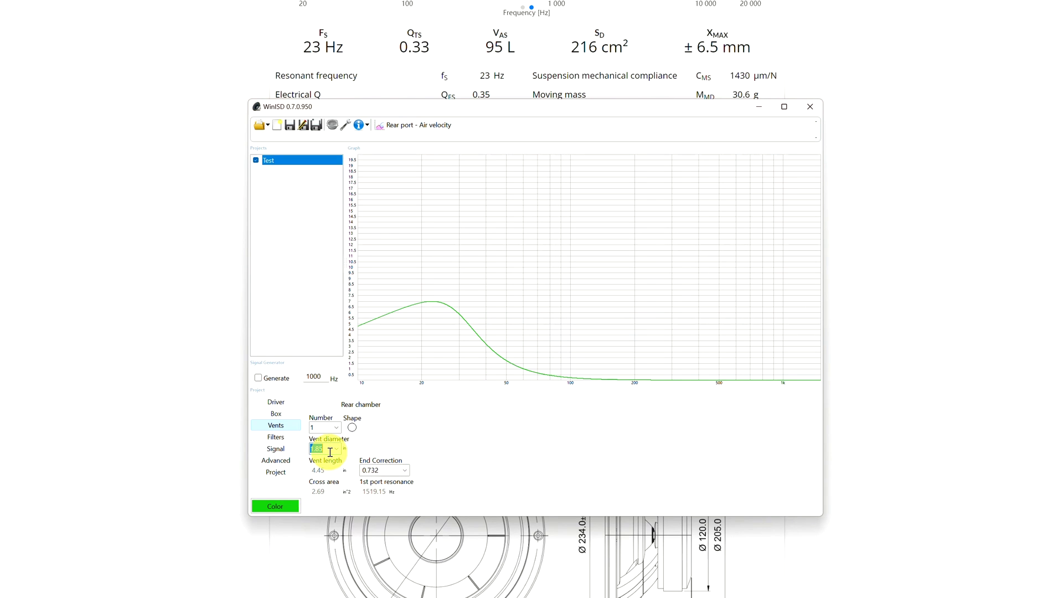
text(.5)
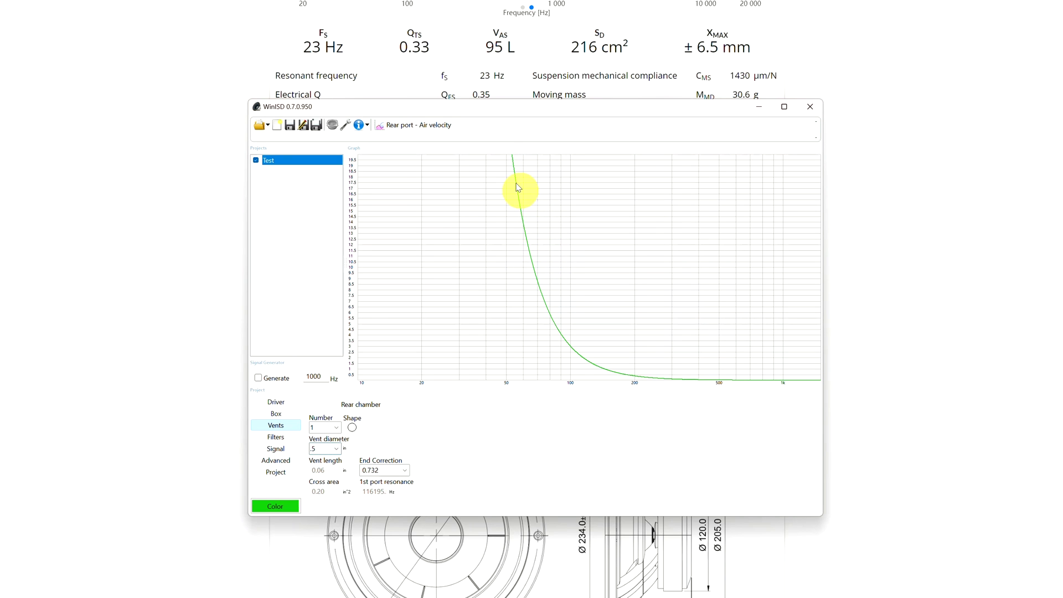
Change the vent to a rectangular slot of .5 by 12 in
click(471, 450)
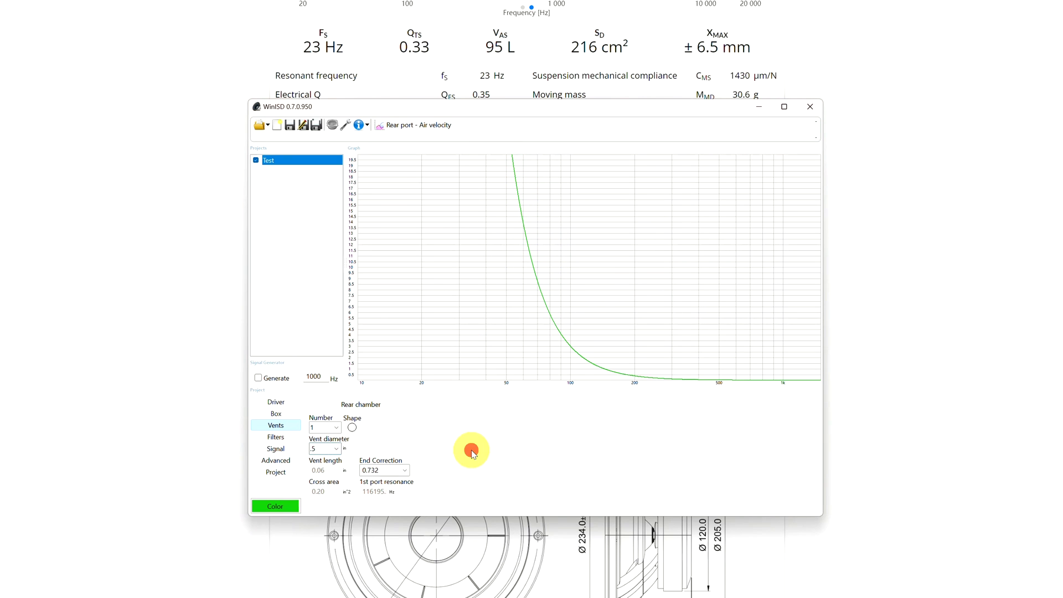
click(351, 427)
click(350, 430)
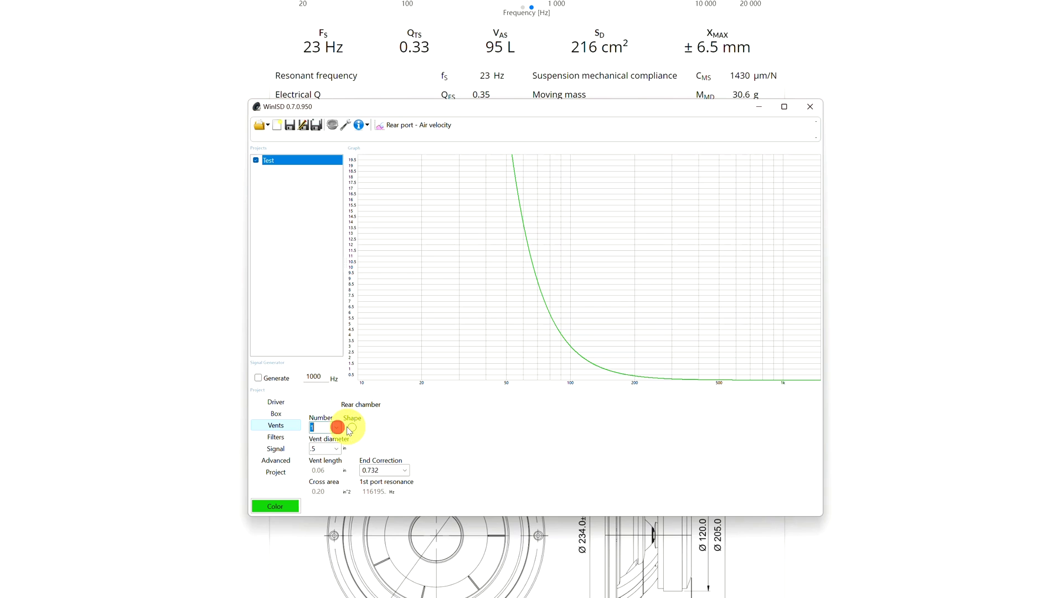
click(333, 449)
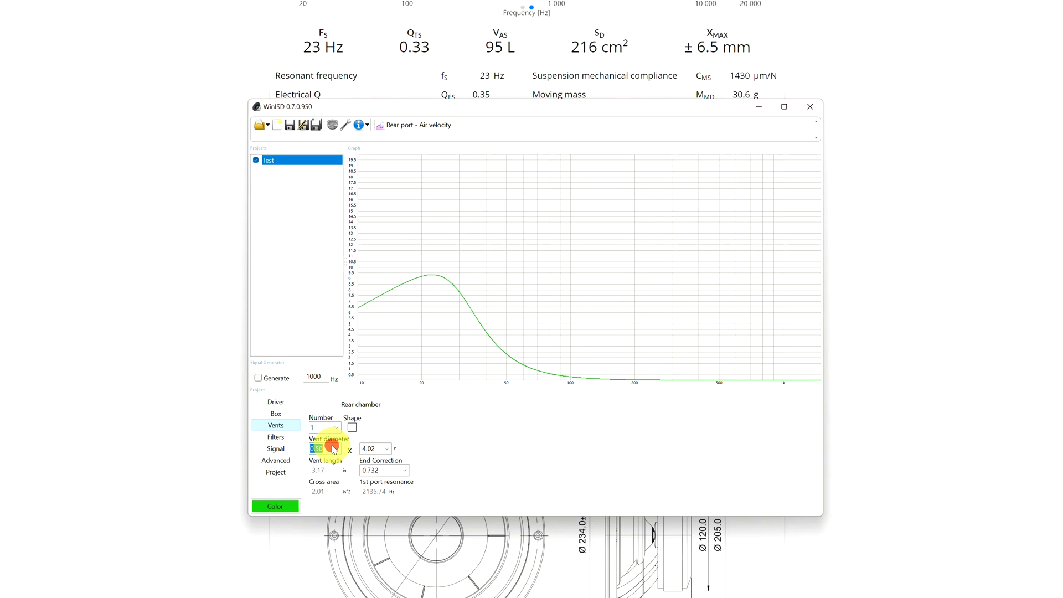
text(1)
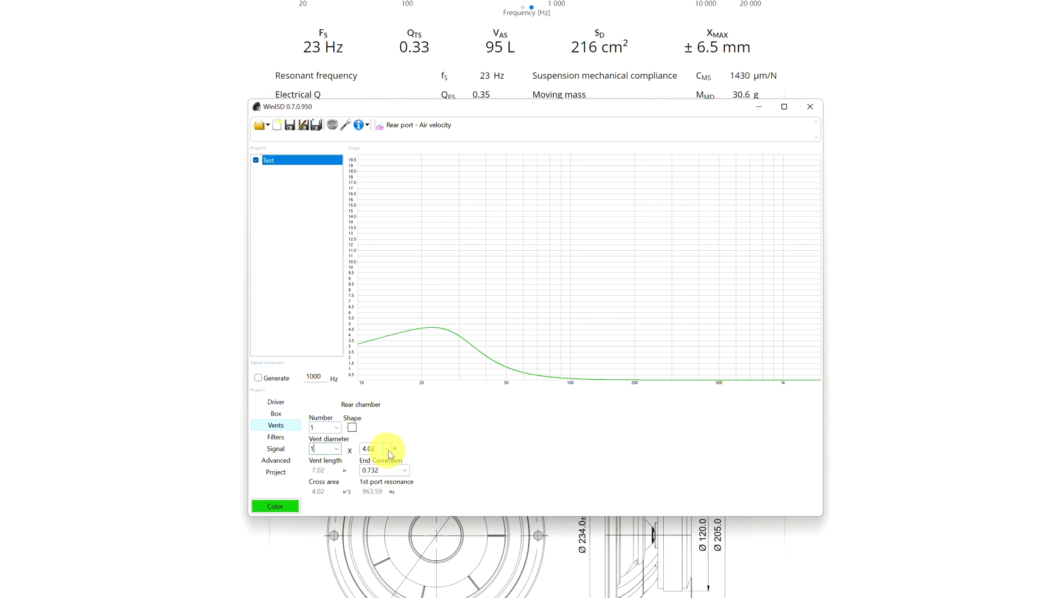
click(378, 449)
text(12)
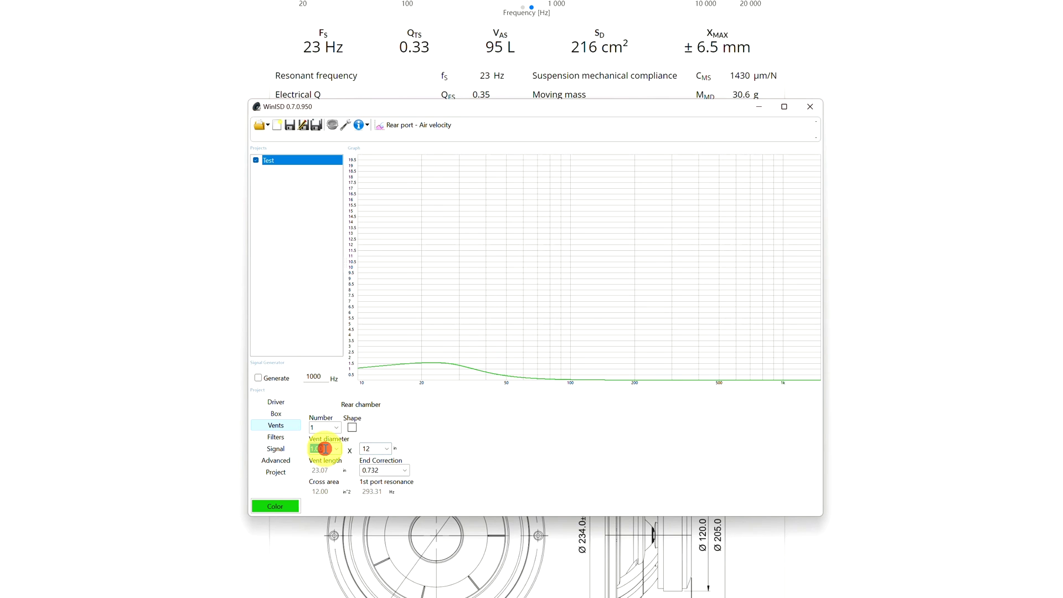
text(.5)
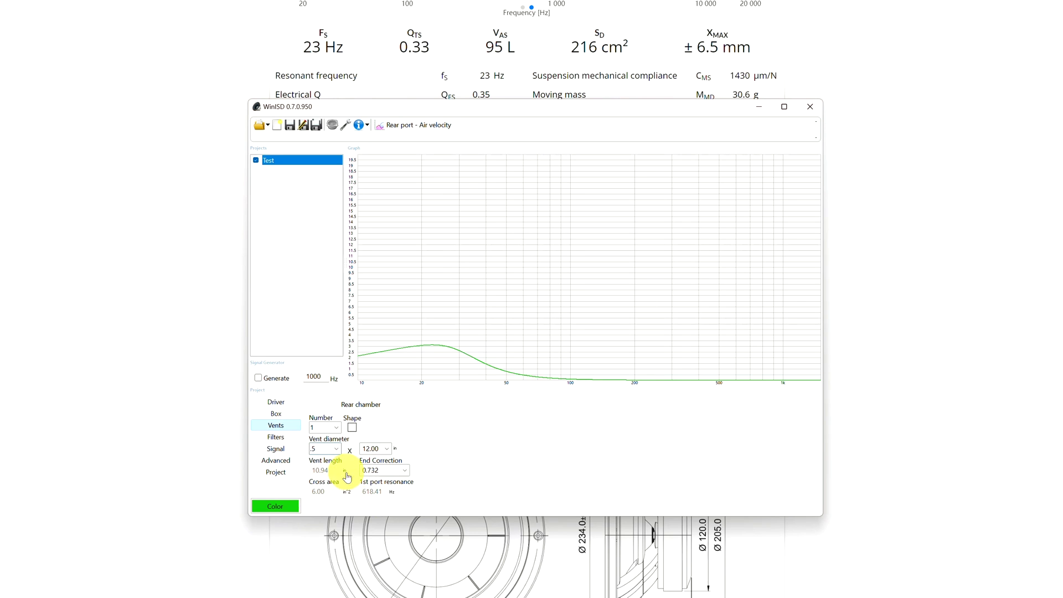
click(318, 472)
Review the Box, Vents and Driver settings pages
click(275, 416)
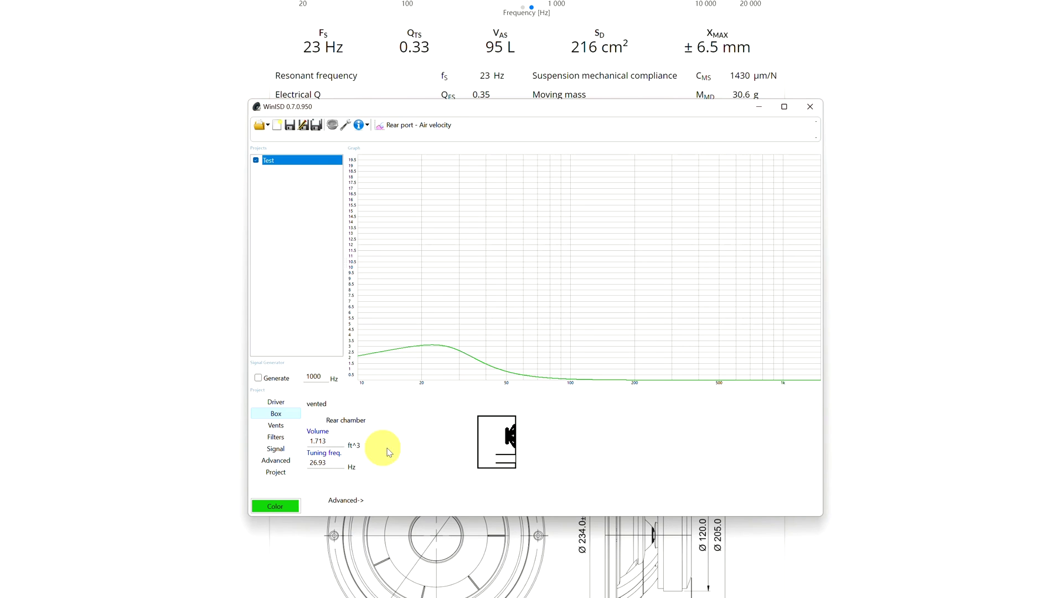
click(284, 426)
click(278, 402)
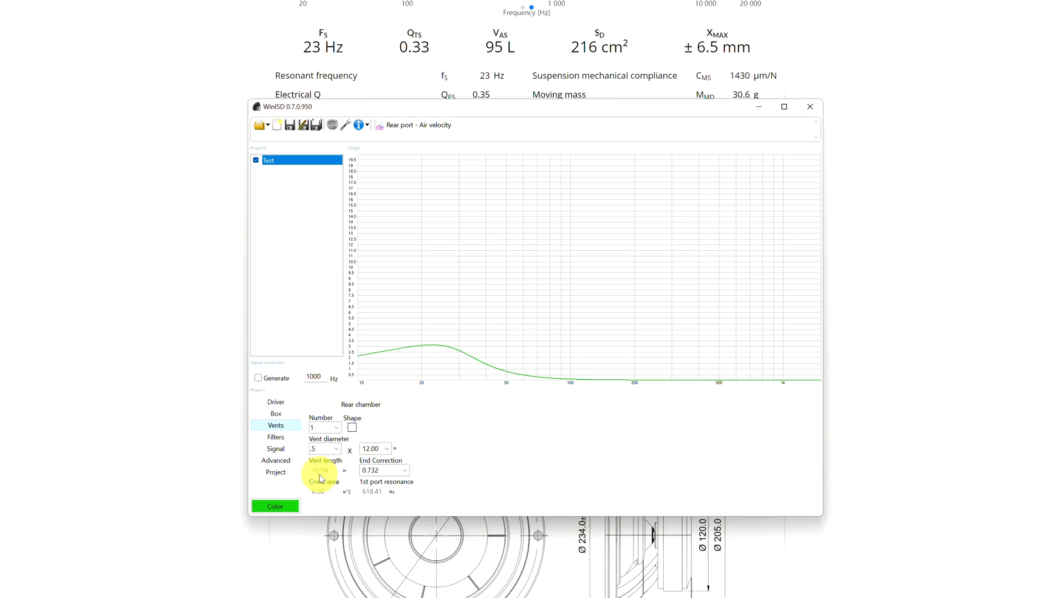
click(275, 414)
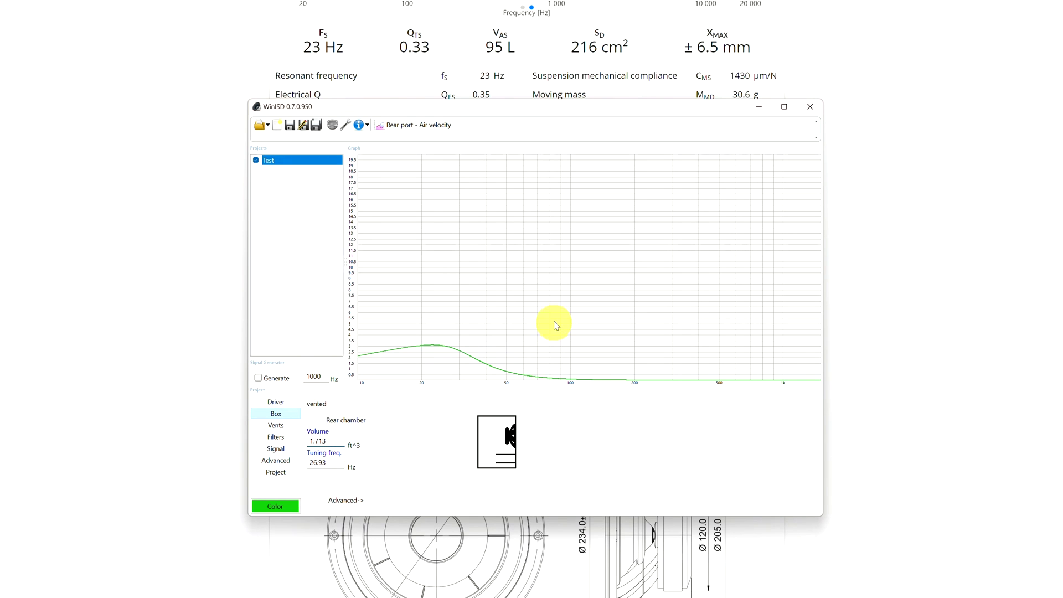
click(317, 463)
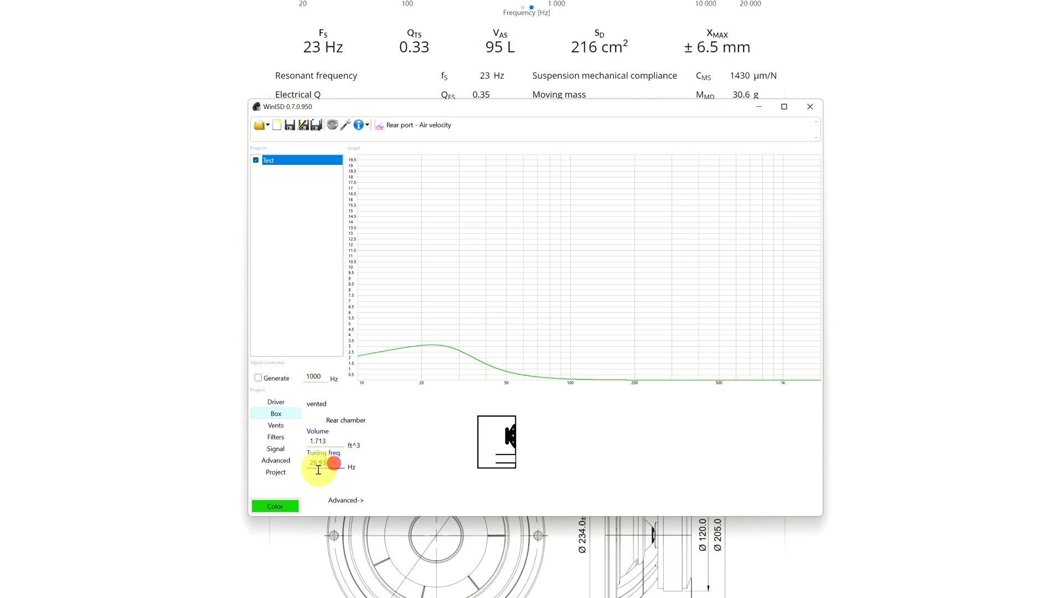
click(310, 464)
click(276, 403)
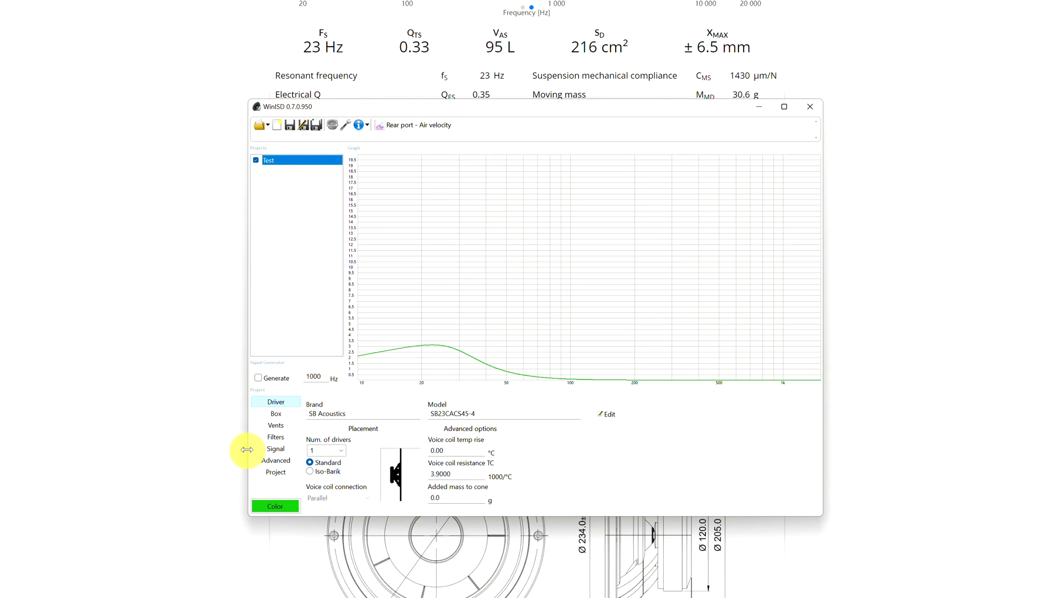
click(276, 425)
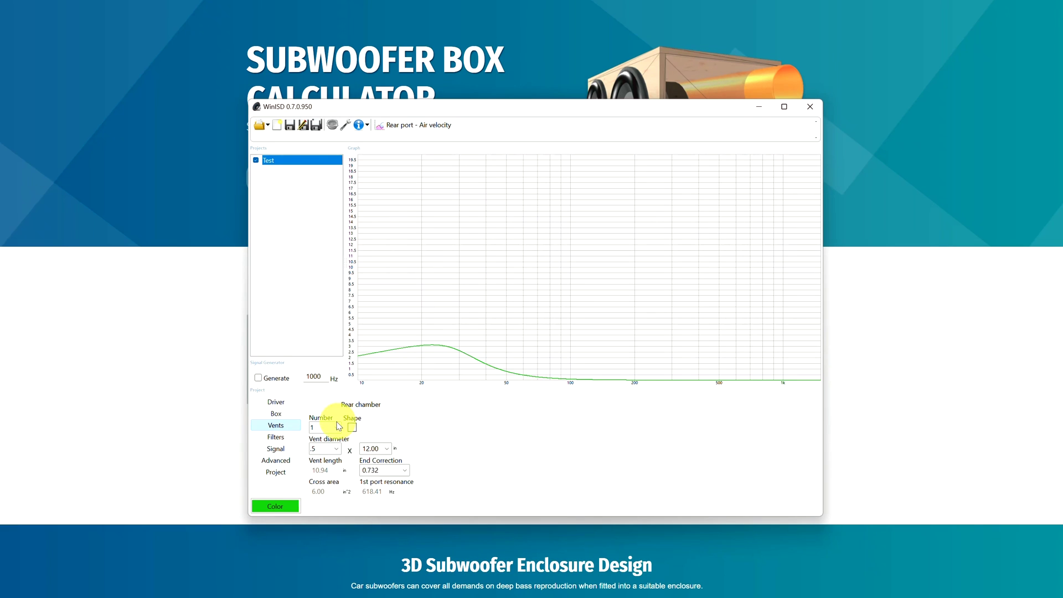
Return to the box settings and select the 1.713 box volume value
click(276, 413)
click(275, 402)
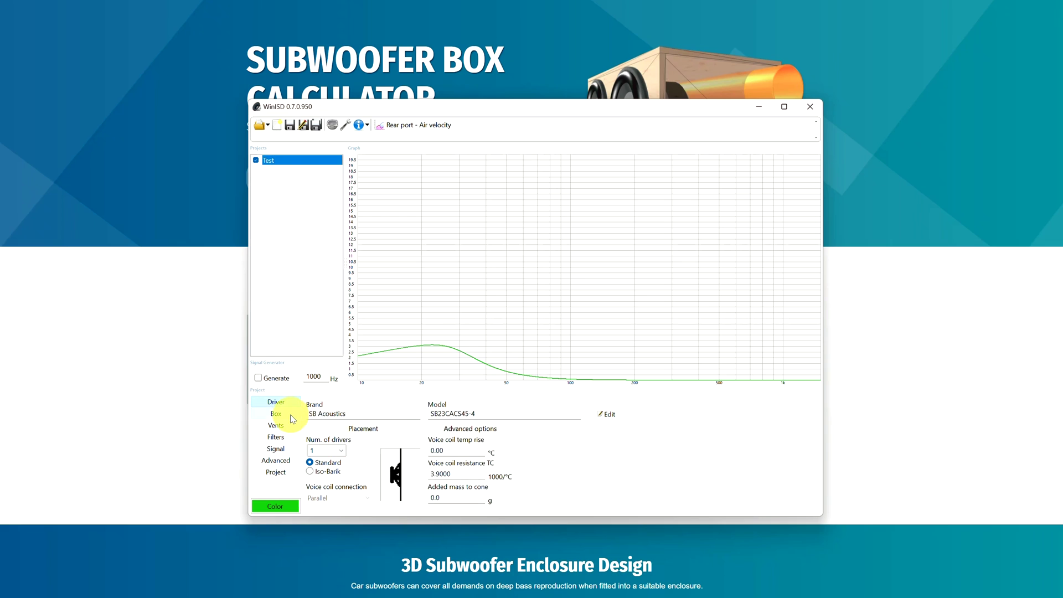
click(277, 413)
click(320, 441)
drag(330, 440, 308, 440)
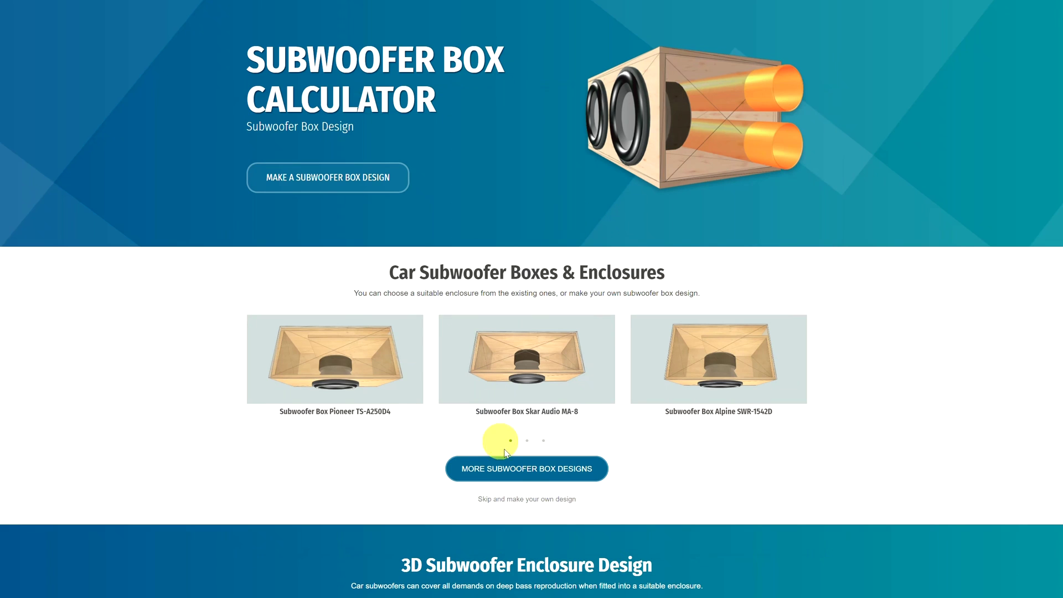
scroll(523, 483, down, 3)
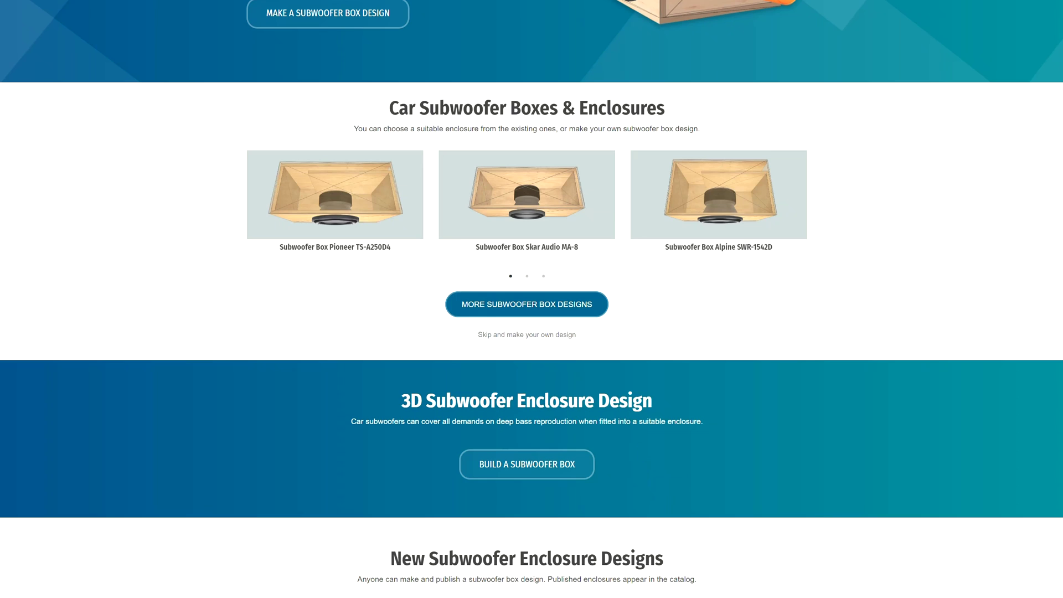
Choose Cone excursion from the graph-type list for the Test project
click(402, 124)
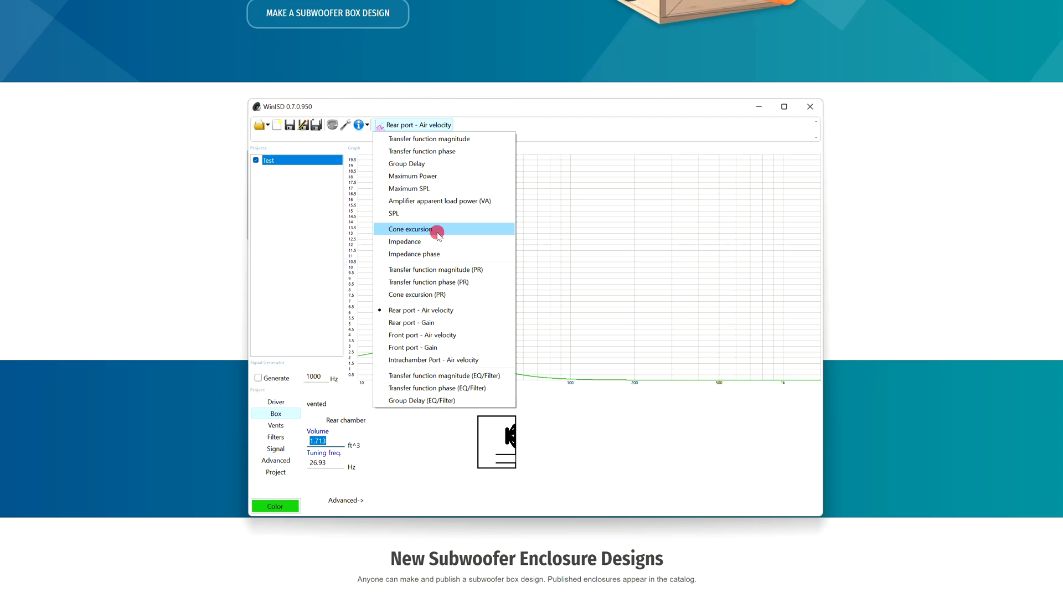
click(438, 231)
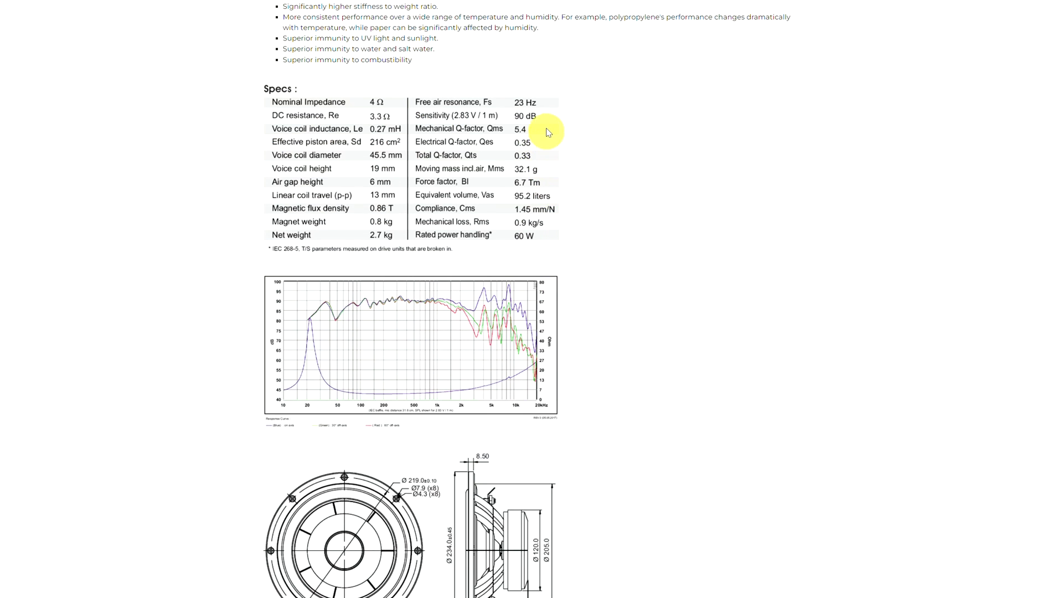
right_click(543, 235)
key(Escape)
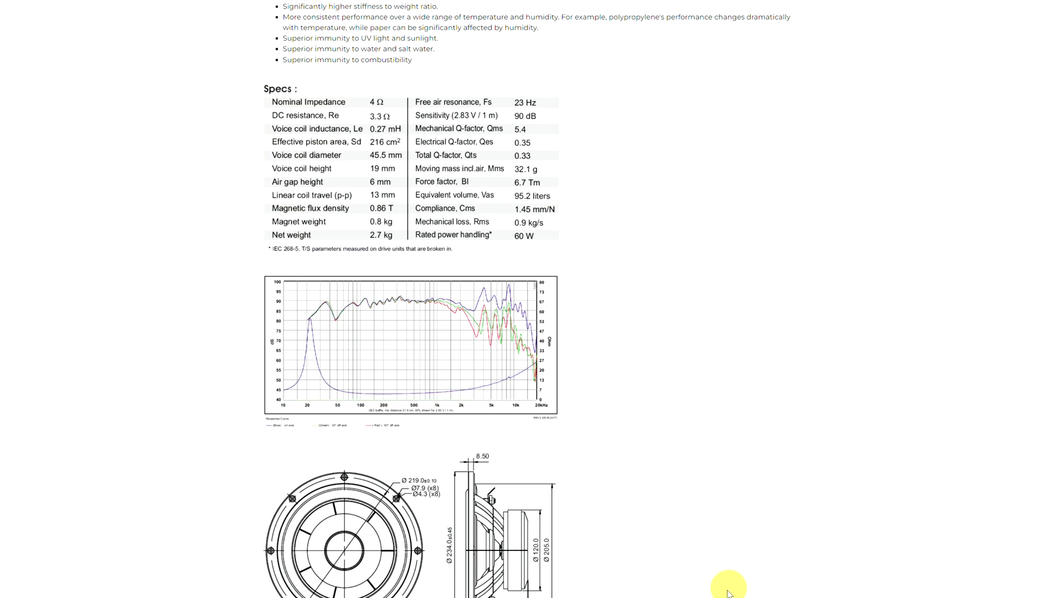
key(alt+Tab)
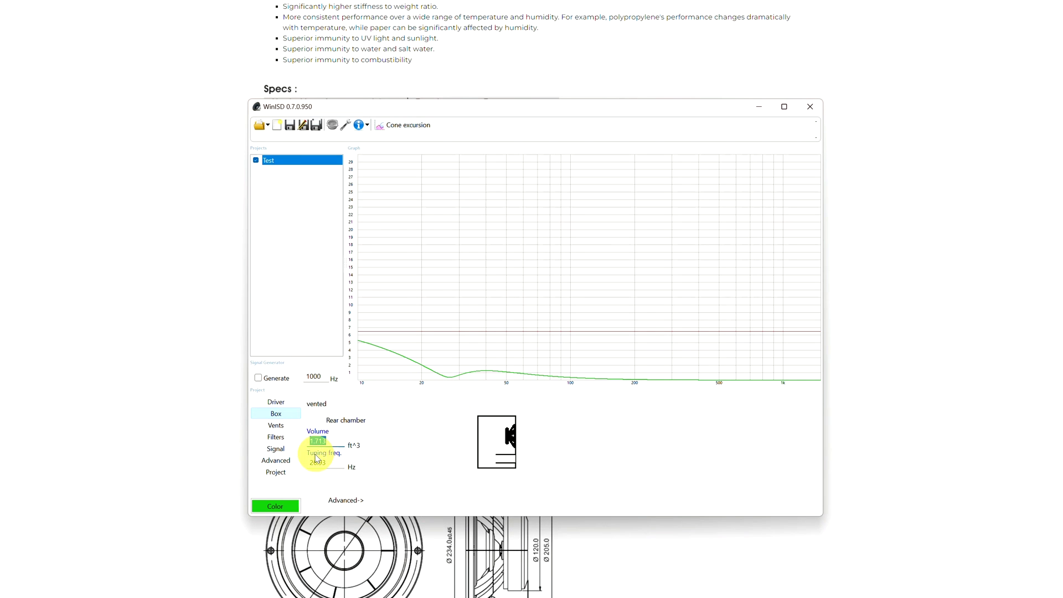
Show the Signal settings and raise system input power from 1.0 W to 50 W
click(276, 449)
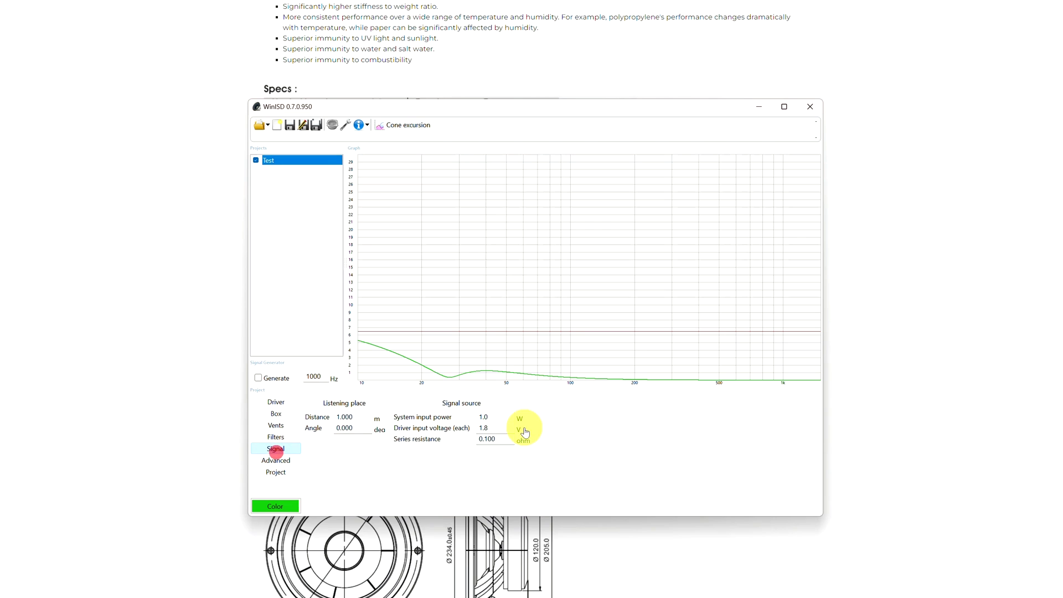
drag(503, 416, 471, 416)
text(50)
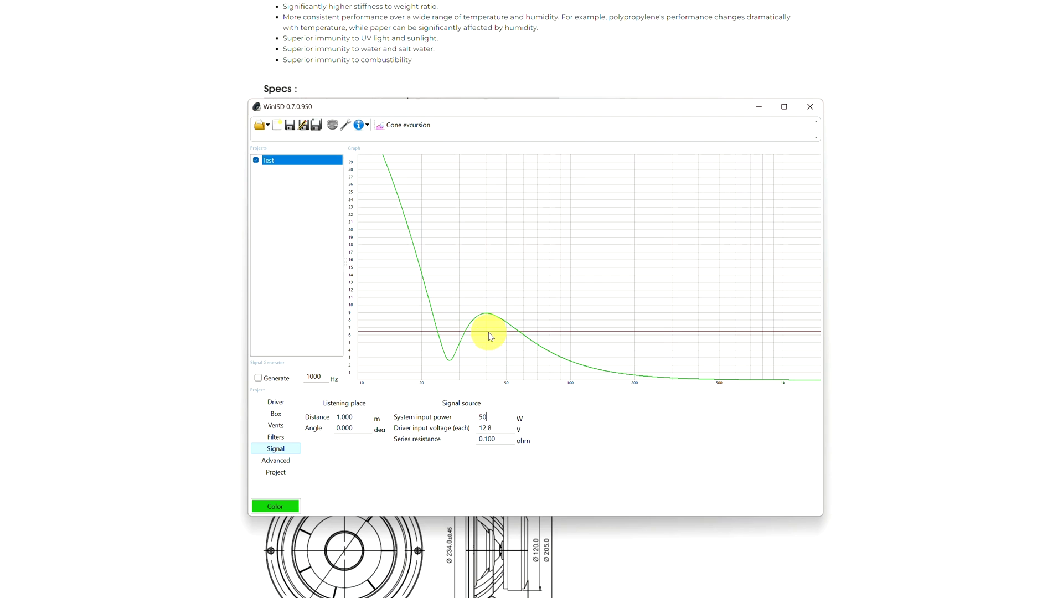
Lower the system input power through 40 W and 30 W to 25 W
double_click(484, 416)
text(40)
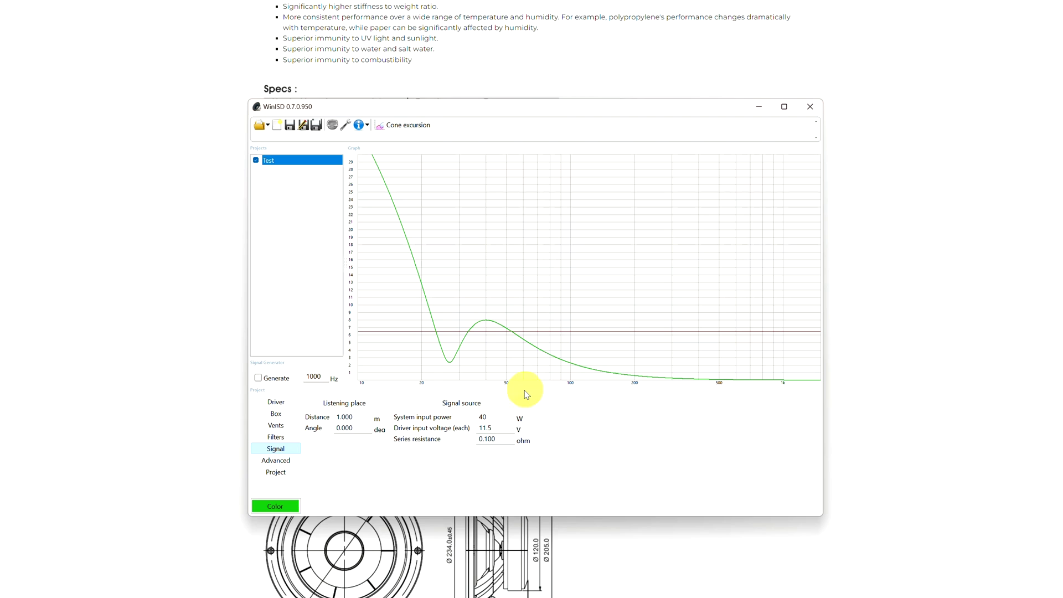
double_click(490, 419)
text(30)
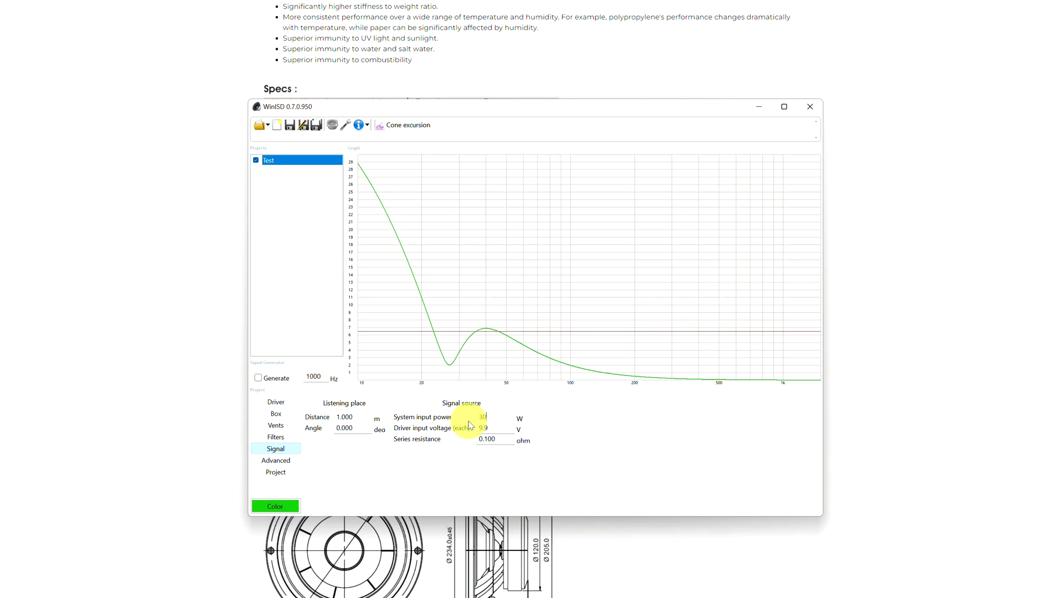
double_click(491, 419)
text(25)
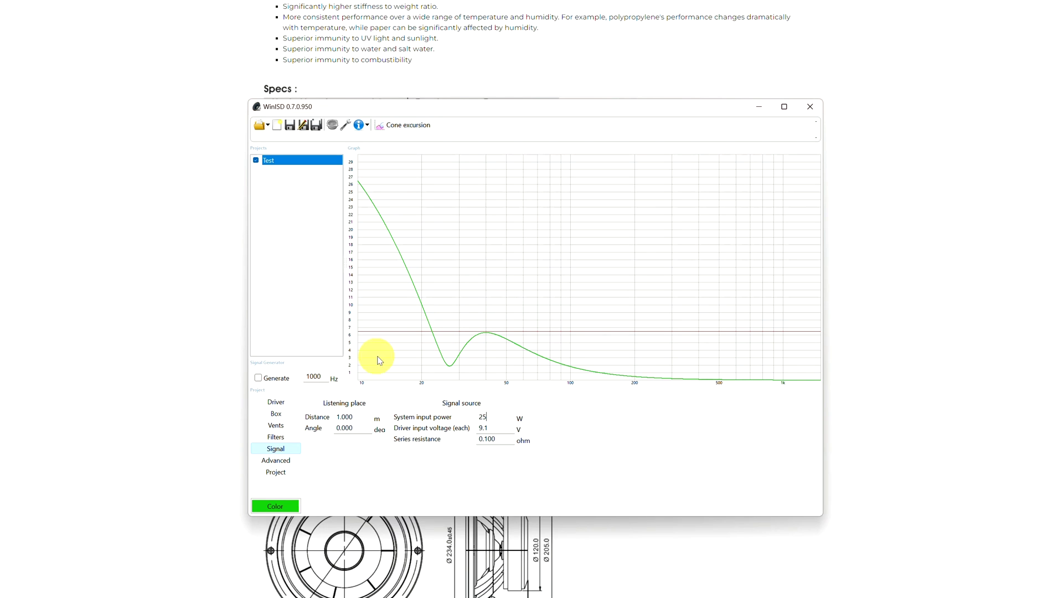
Switch the graph from the graph-type list to Rear port - Air velocity
click(404, 126)
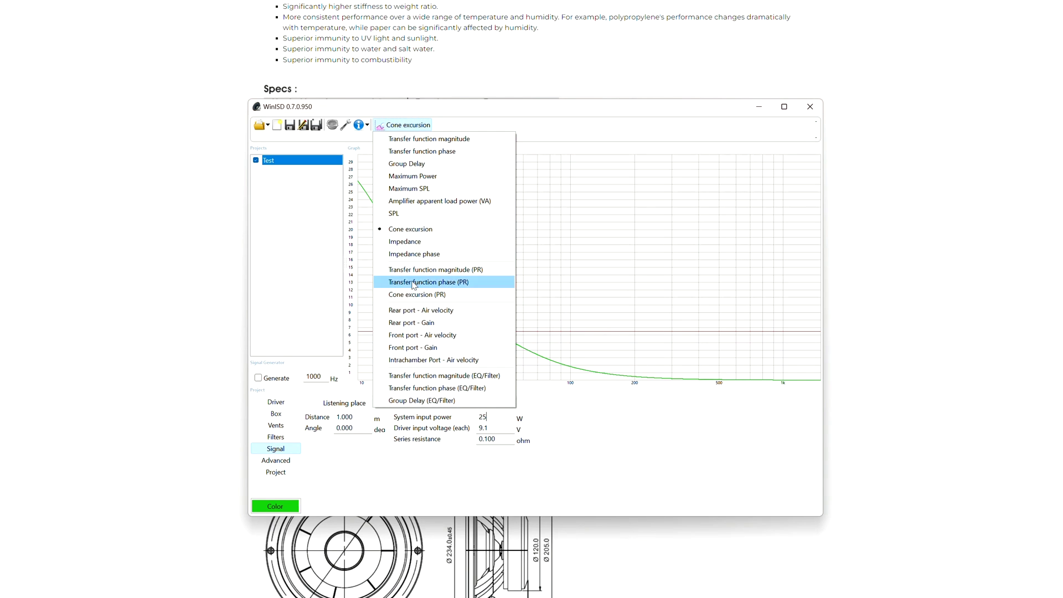
click(432, 312)
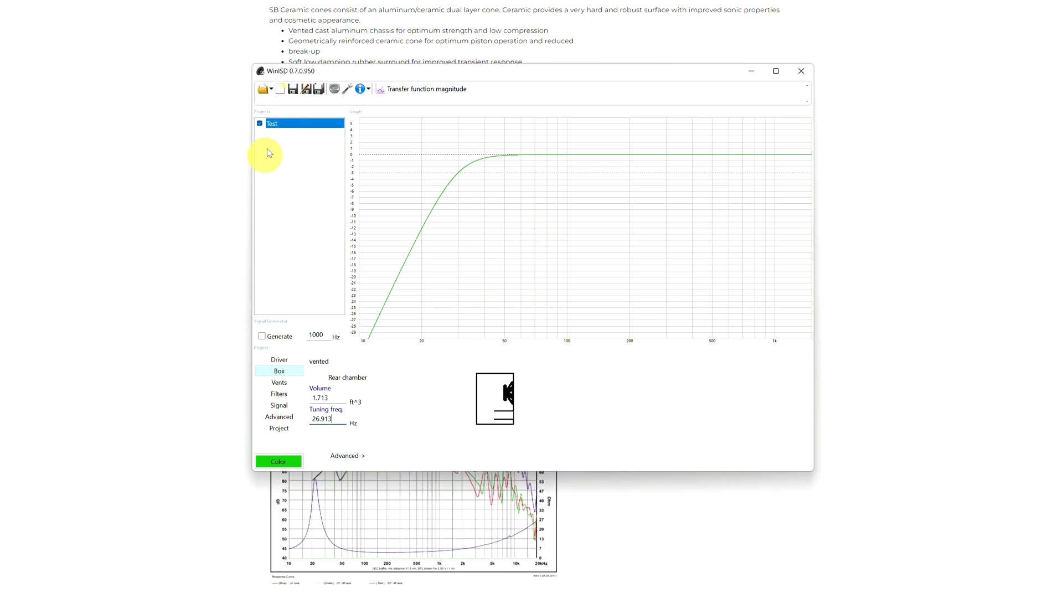
Start a new project using the SB Acoustics driver in a vented box
click(281, 92)
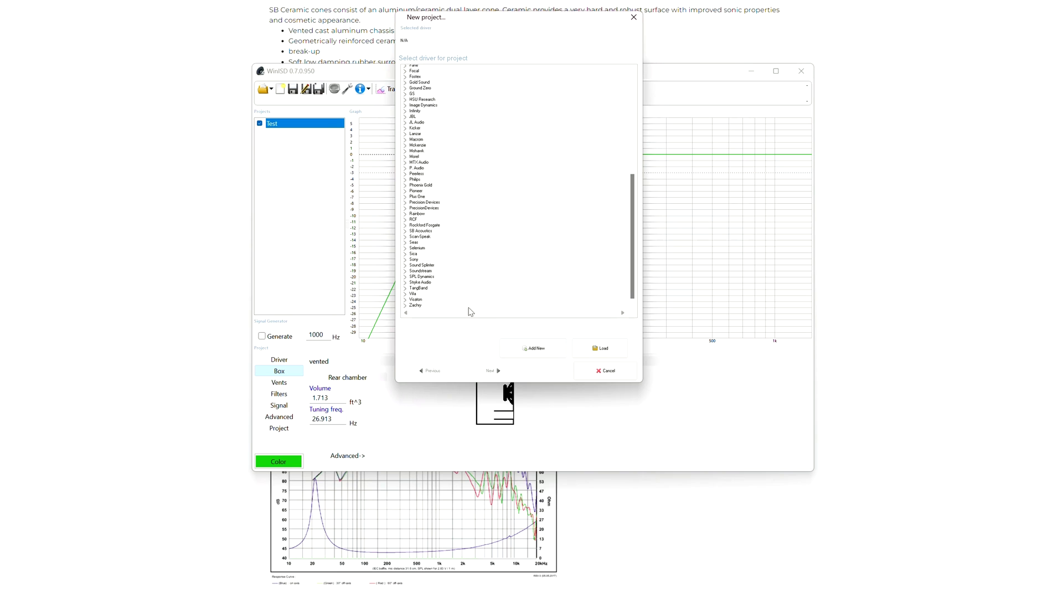
click(404, 232)
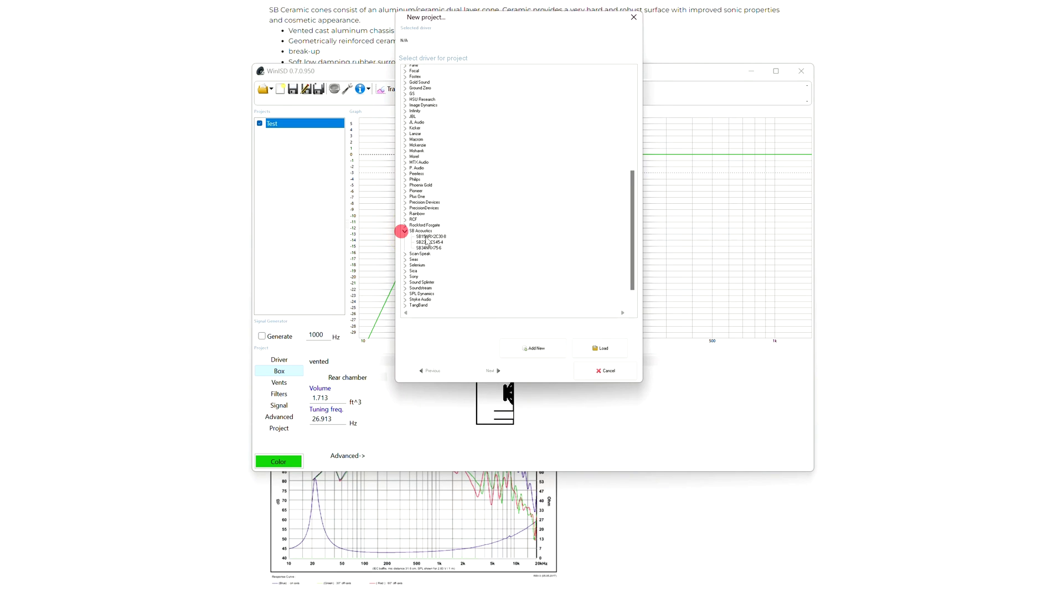
double_click(429, 237)
click(492, 369)
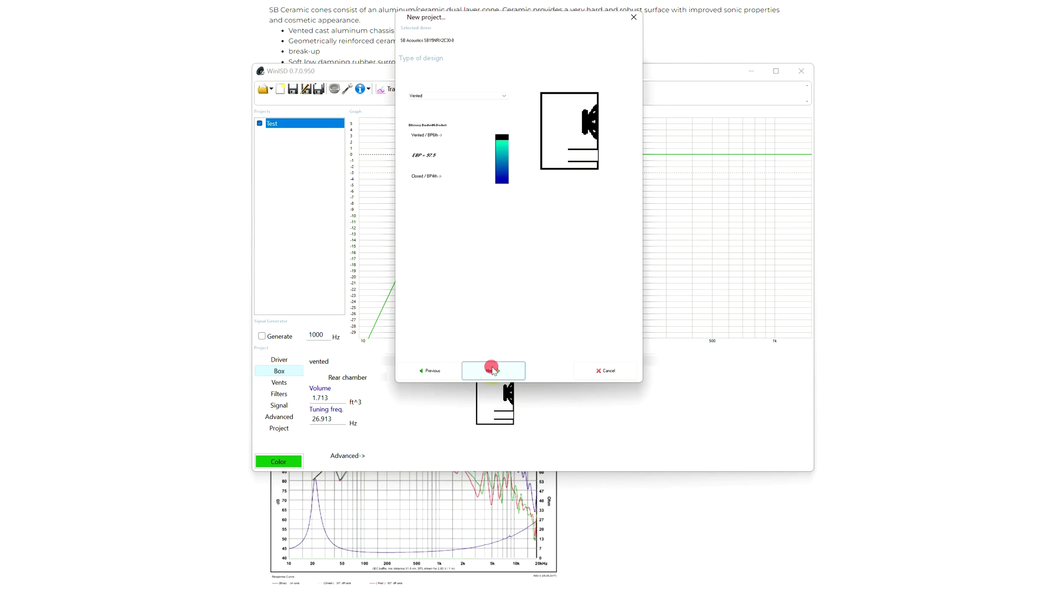
click(492, 369)
Choose the SBB4 Super Boombox alignment, name the project sbbm and create it
click(466, 98)
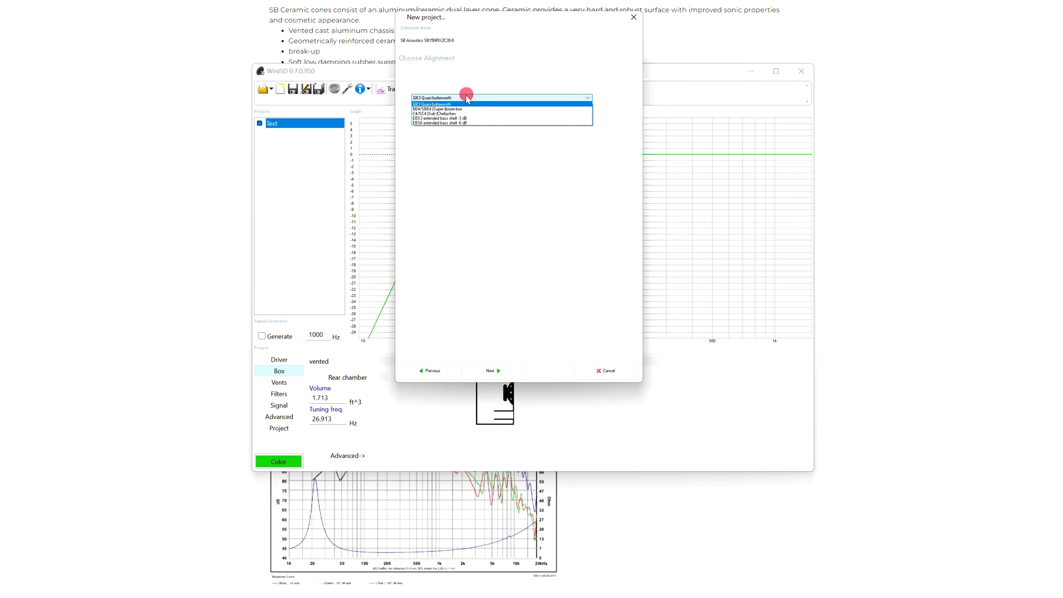
click(456, 104)
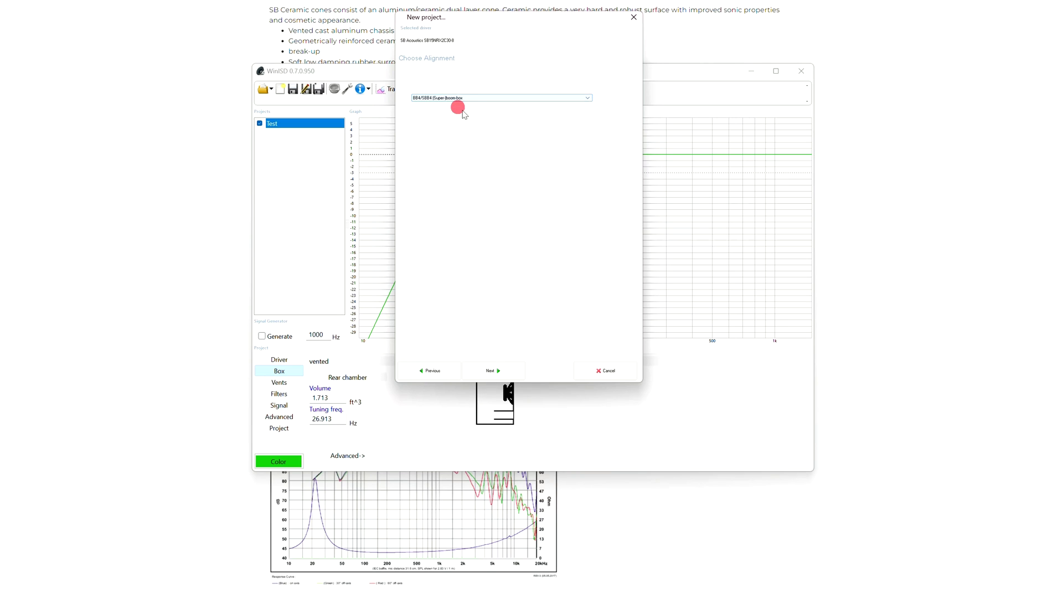
click(502, 371)
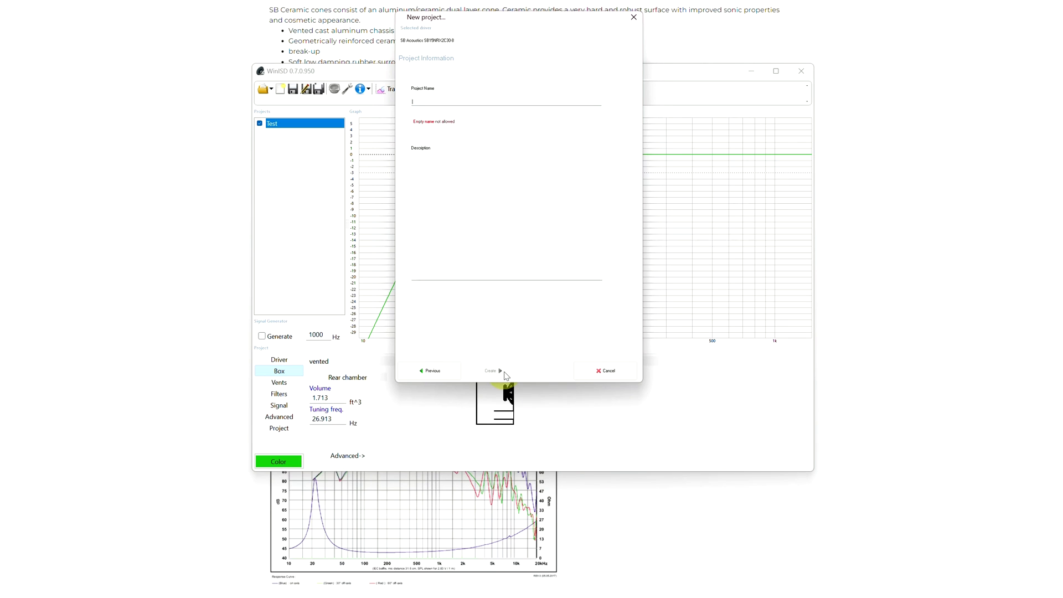
text(a)
click(523, 372)
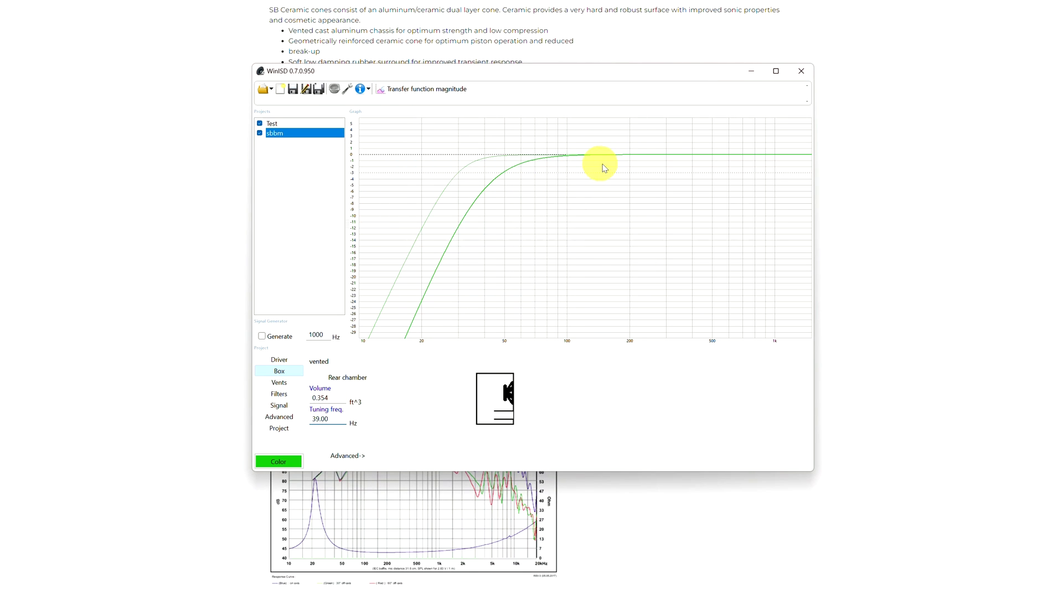
With sbbm selected, set its system input power to 25 W, matching Test
click(293, 125)
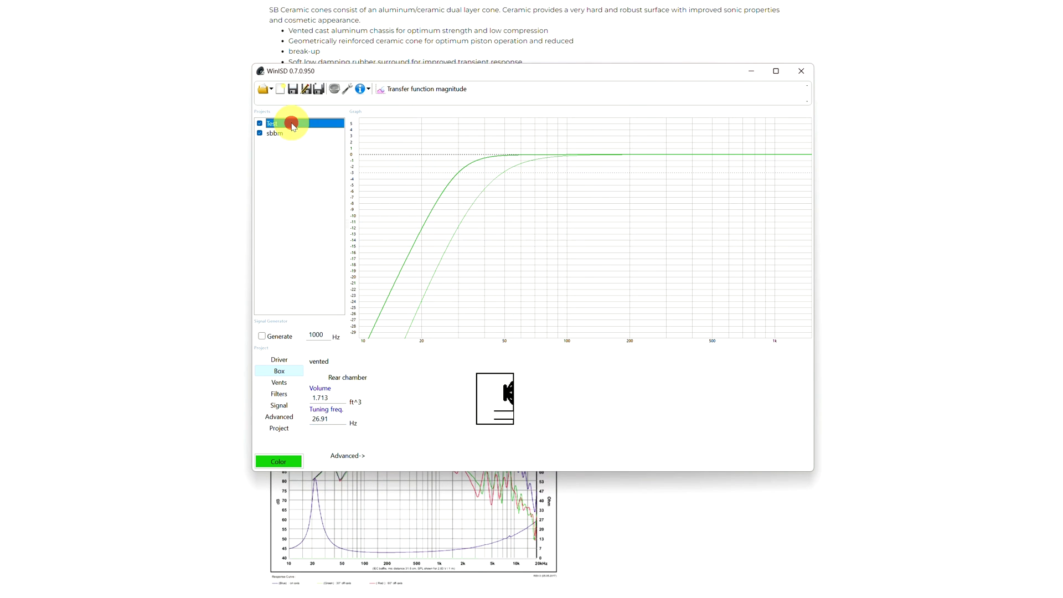
click(296, 133)
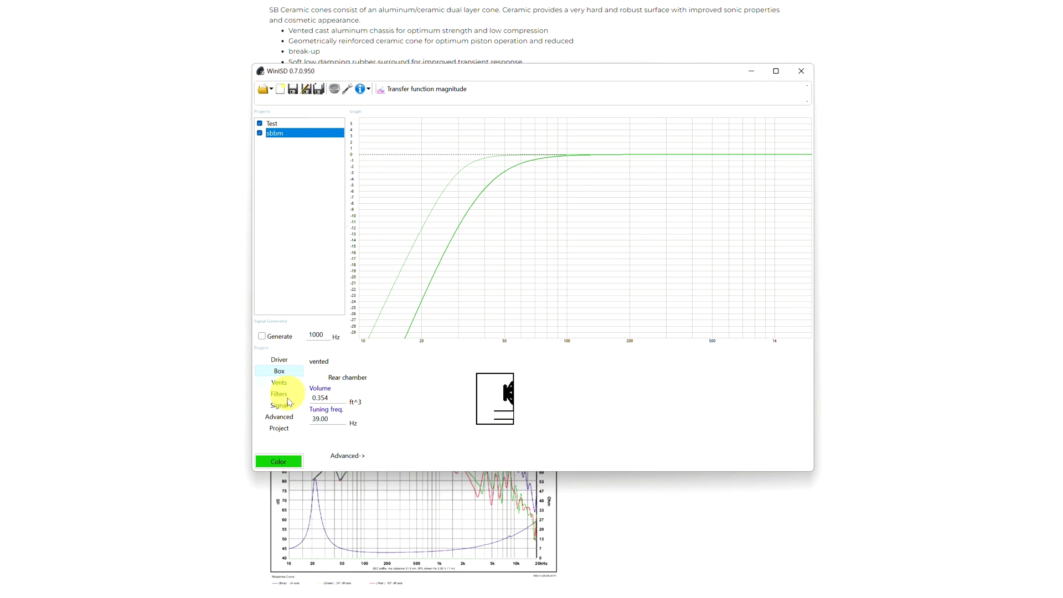
click(280, 405)
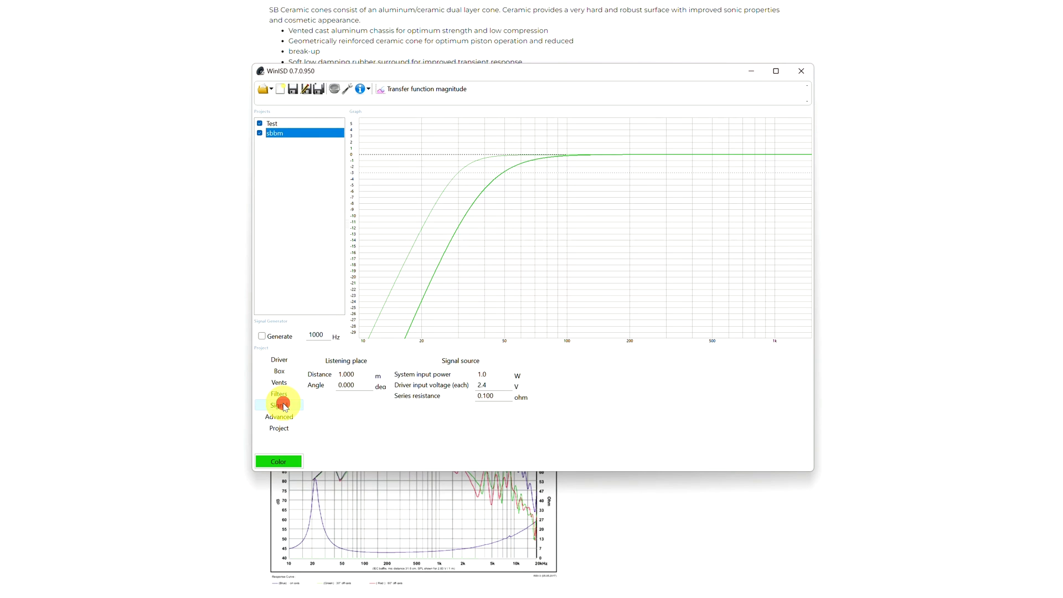
double_click(491, 374)
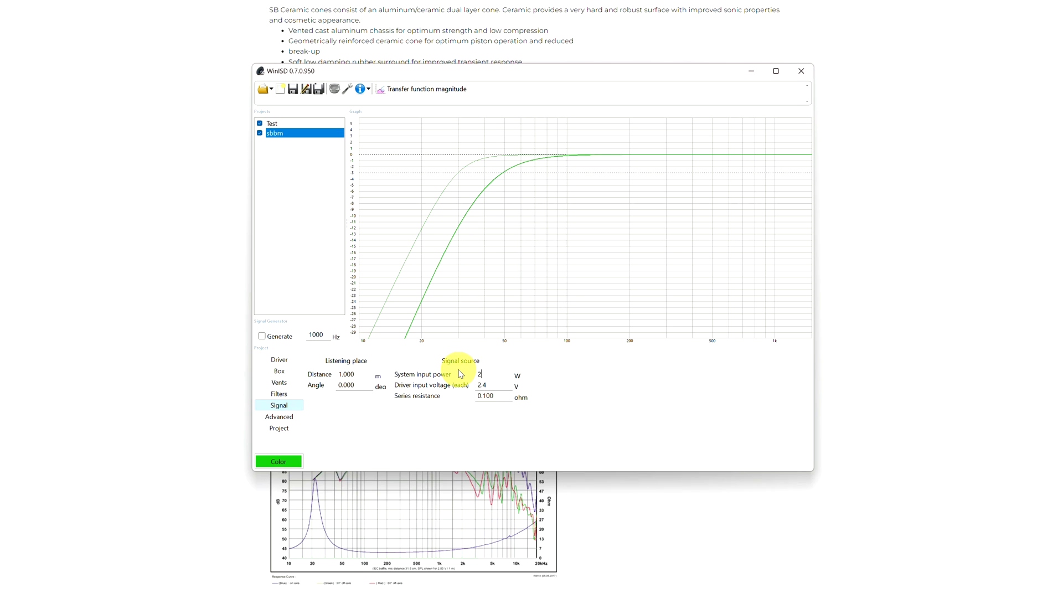
click(280, 395)
click(277, 372)
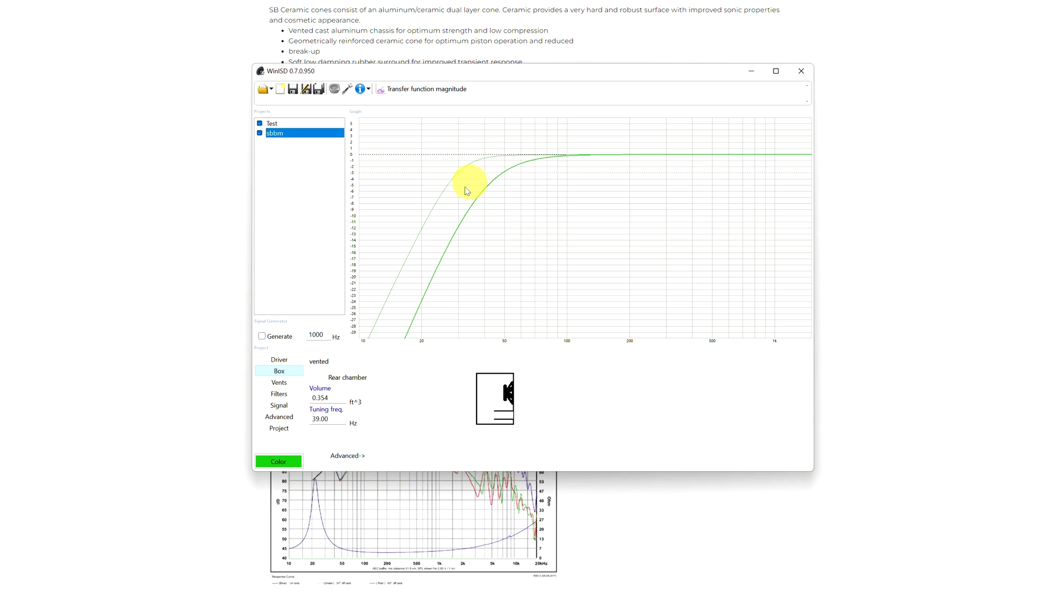
click(419, 82)
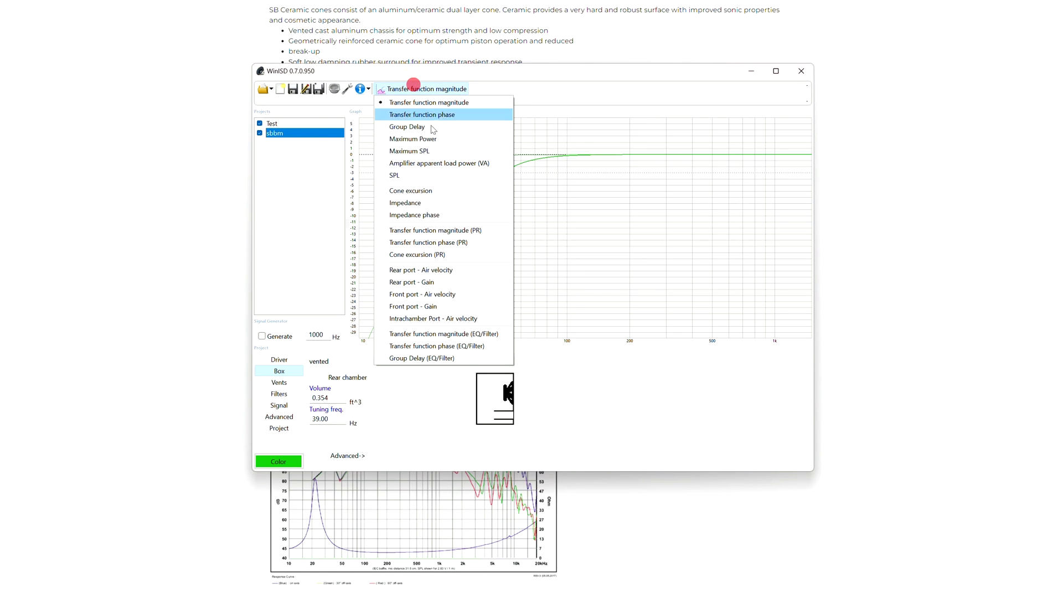
Plot cone excursion for both projects and review sbbm's Driver, Vents and Box panels
click(435, 194)
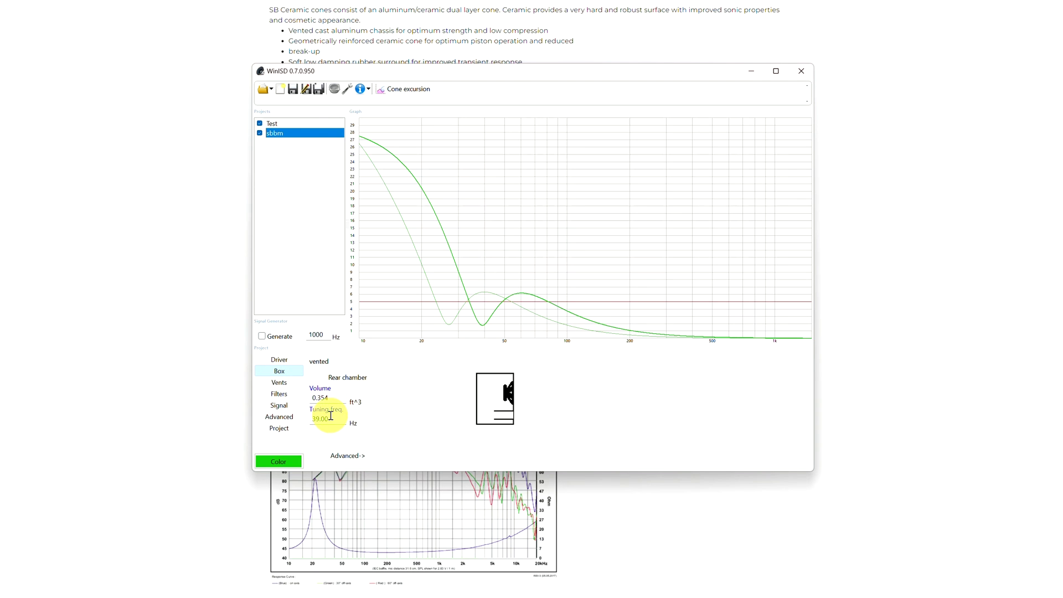
click(292, 363)
click(280, 380)
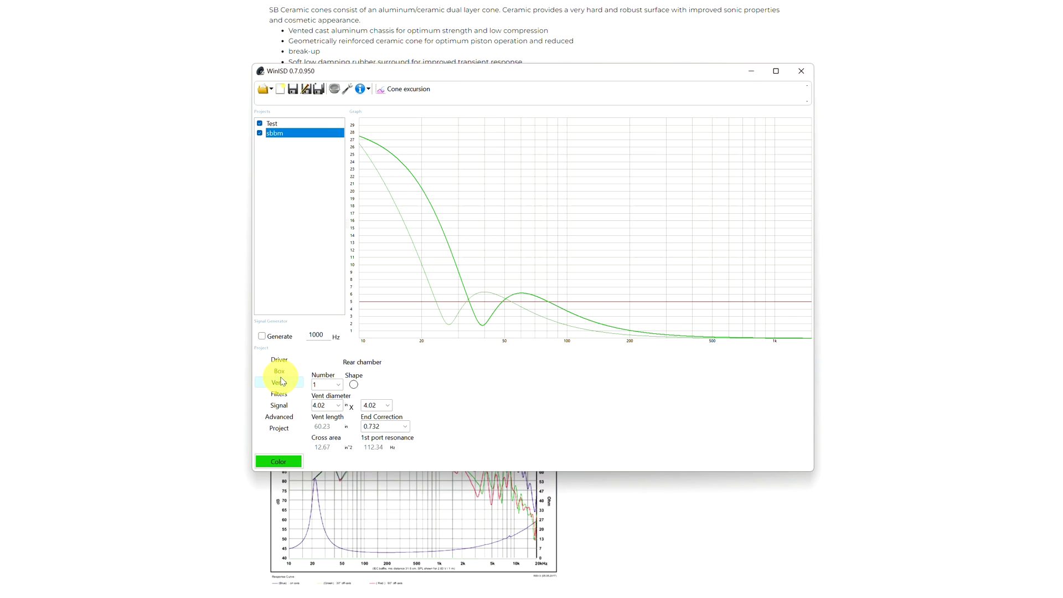
click(280, 372)
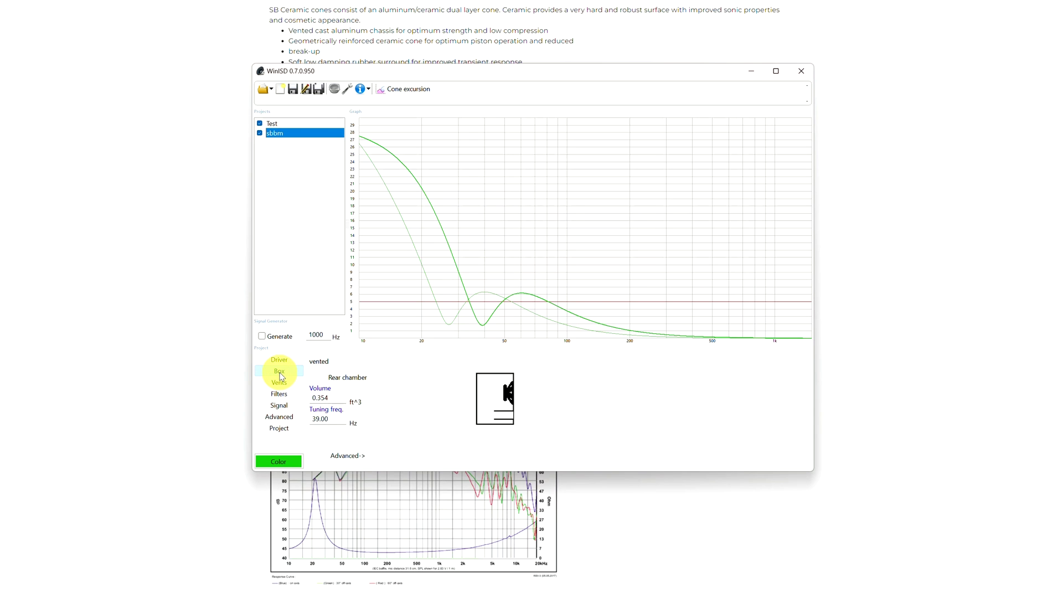
click(402, 95)
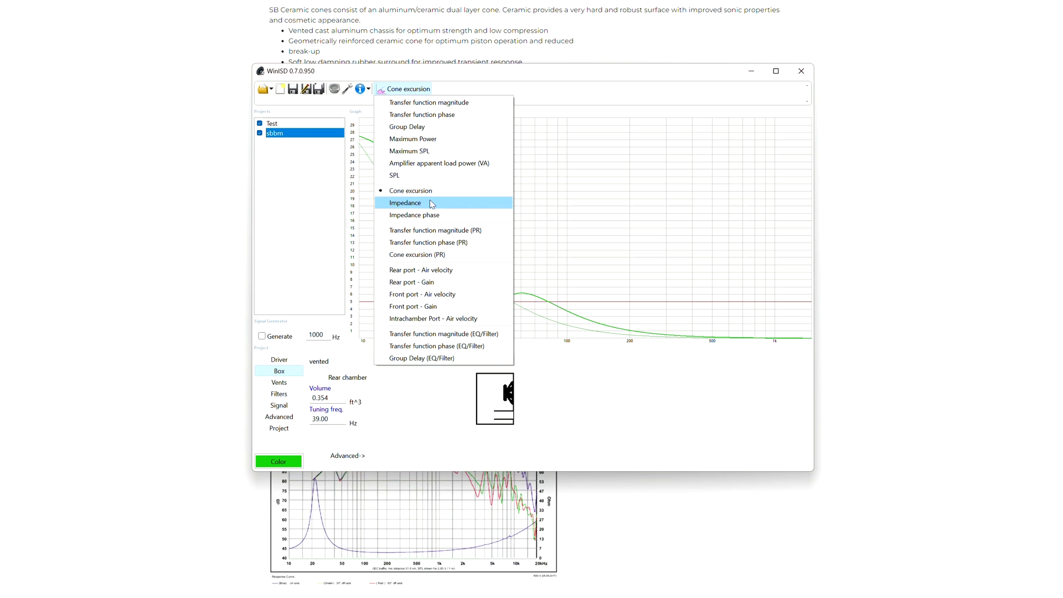
click(530, 78)
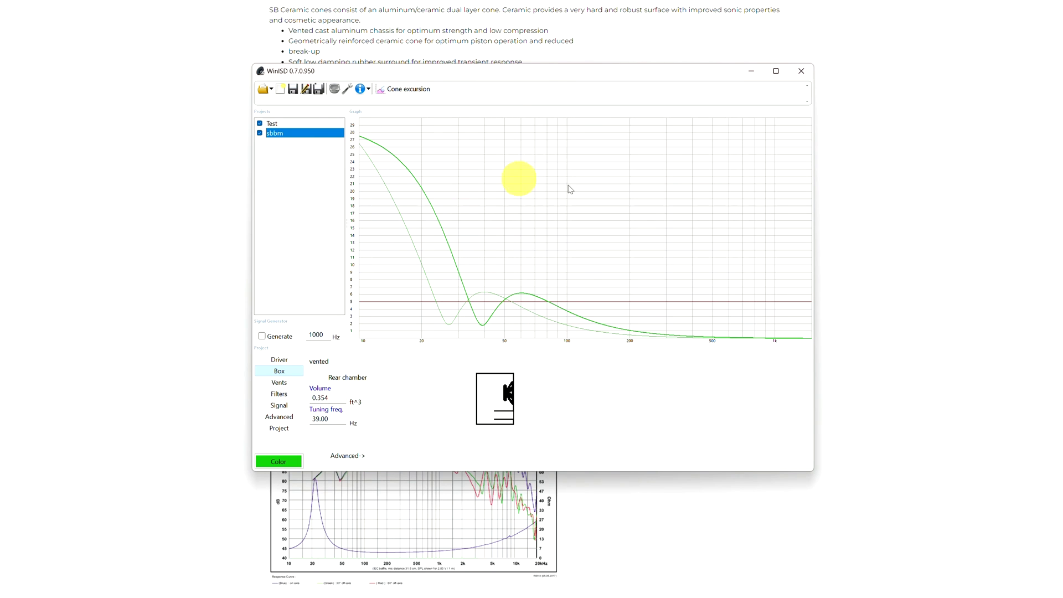
Make Test the active project, showing its 1.713 ft^3 box and bold excursion curve
click(292, 134)
click(277, 124)
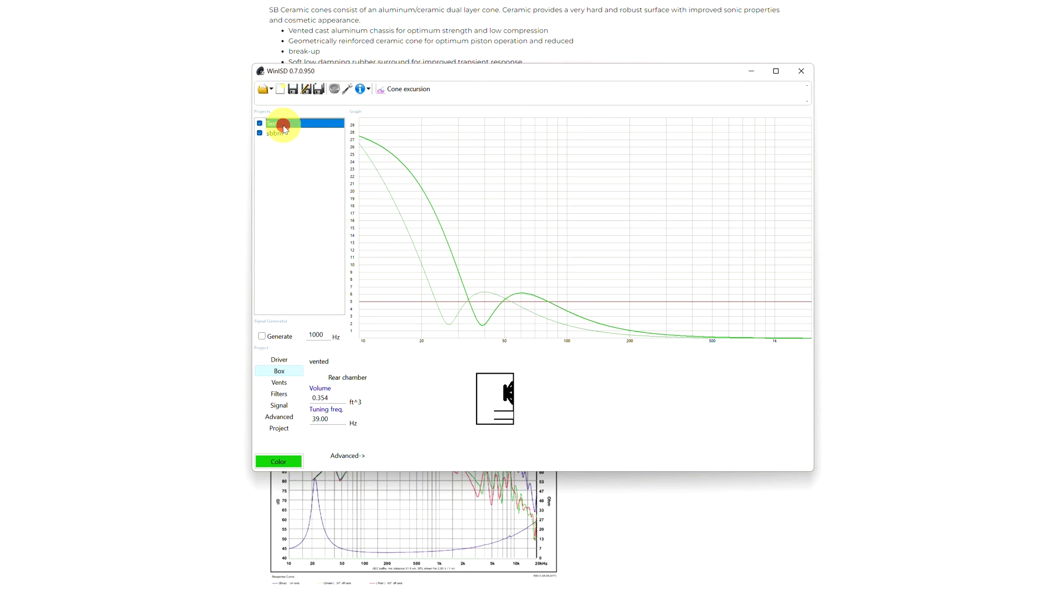